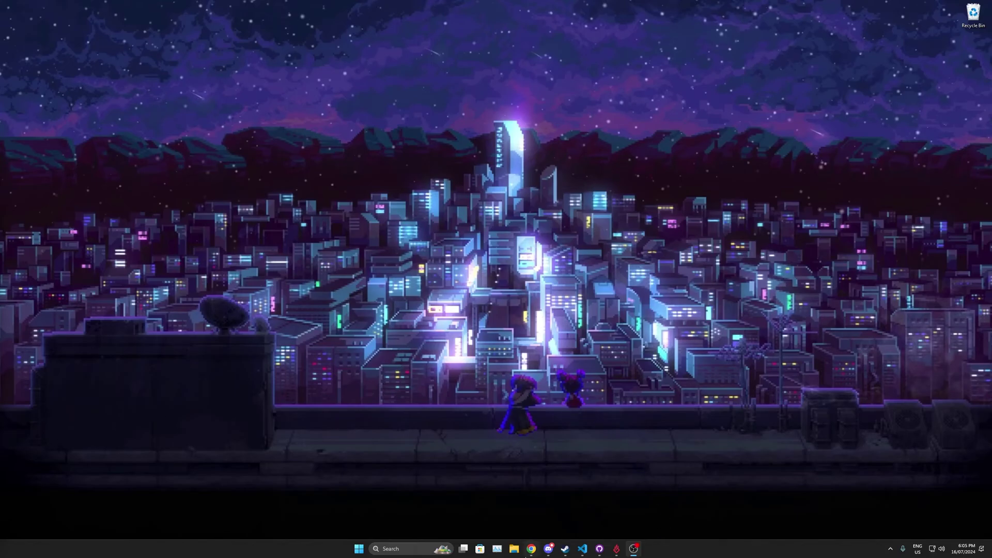
- Bring Chrome back up on the ATLauncher downloads page listing the Windows, OSX, Linux and Jar installers
left_click(530, 550)
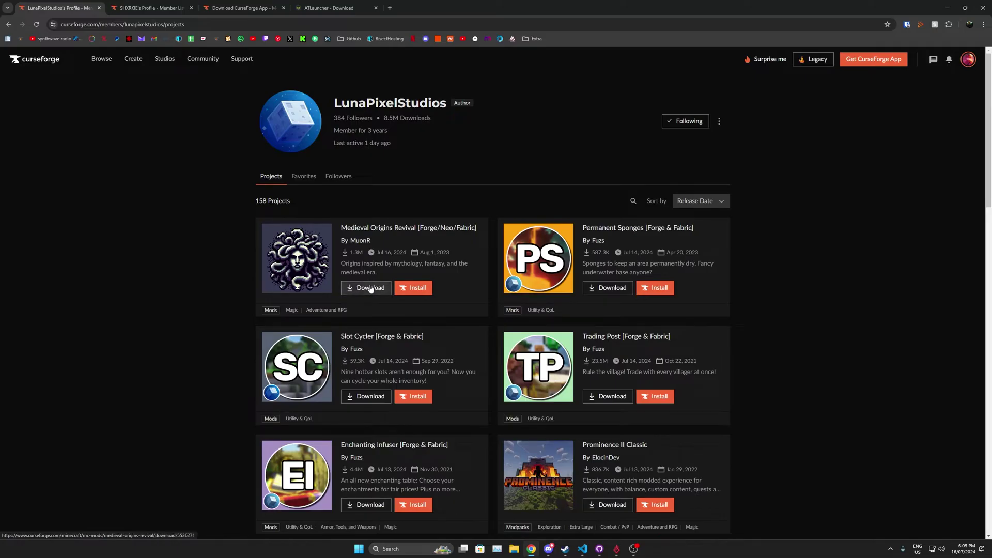
left_click(334, 7)
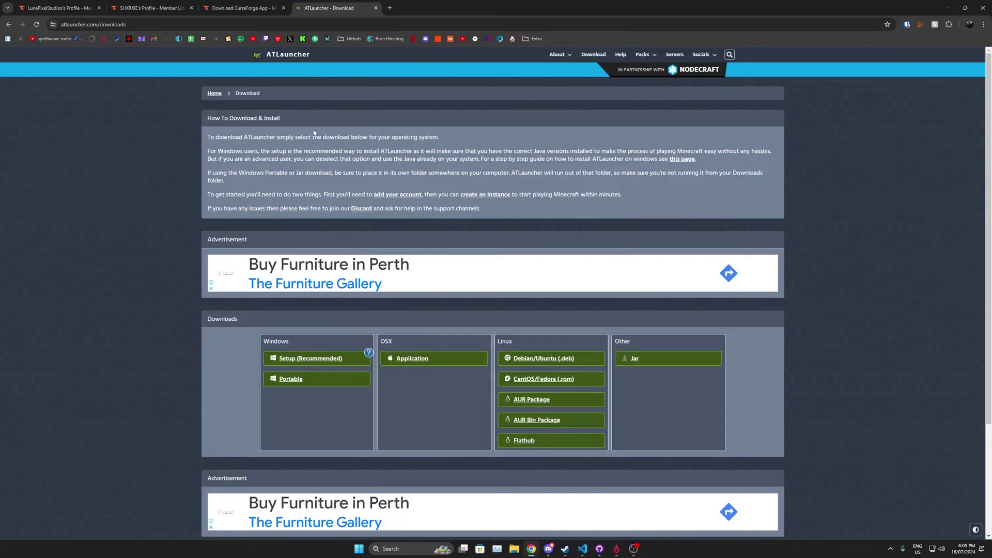
- Download the CurseForge Windows Installer.exe from the CurseForge app page and locate it in File Explorer
left_click(243, 8)
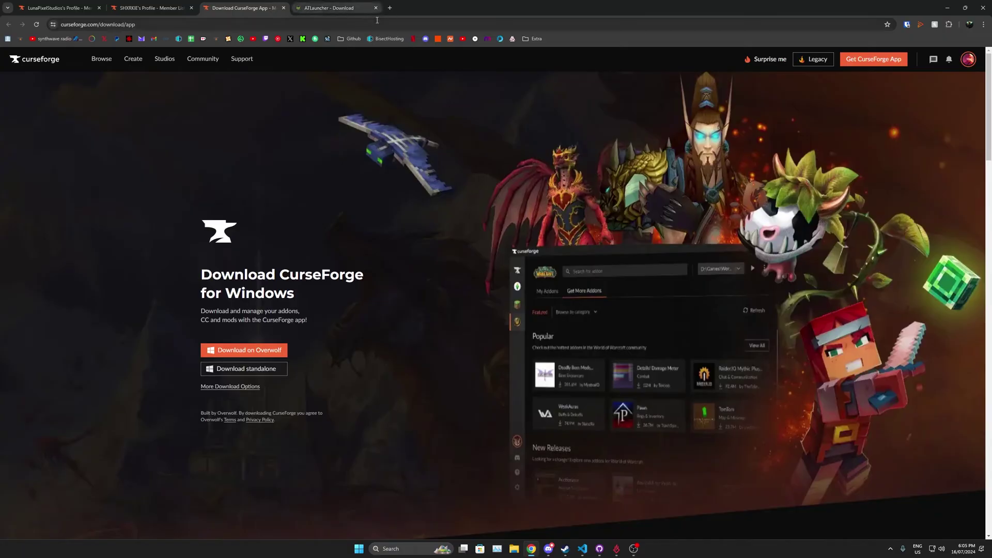
left_click(58, 8)
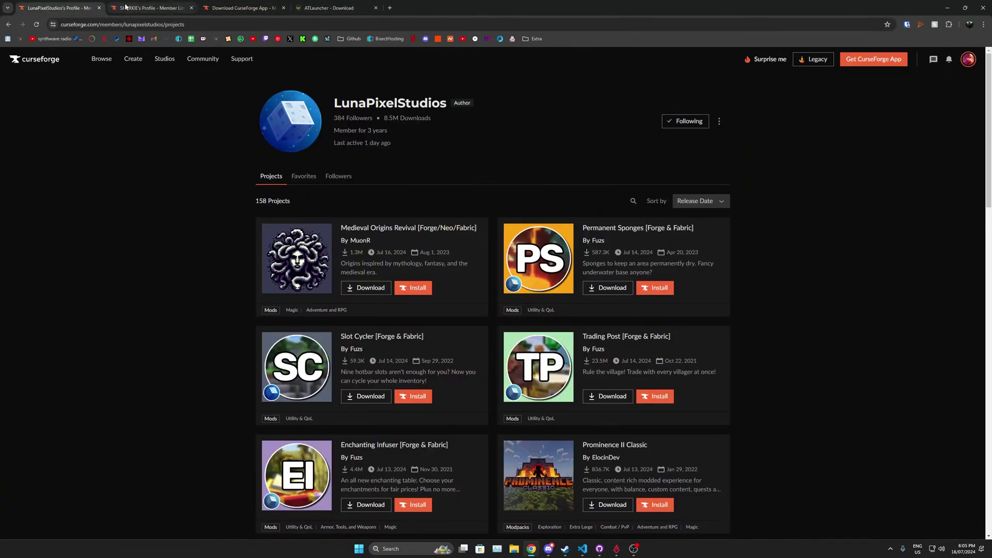
left_click(243, 4)
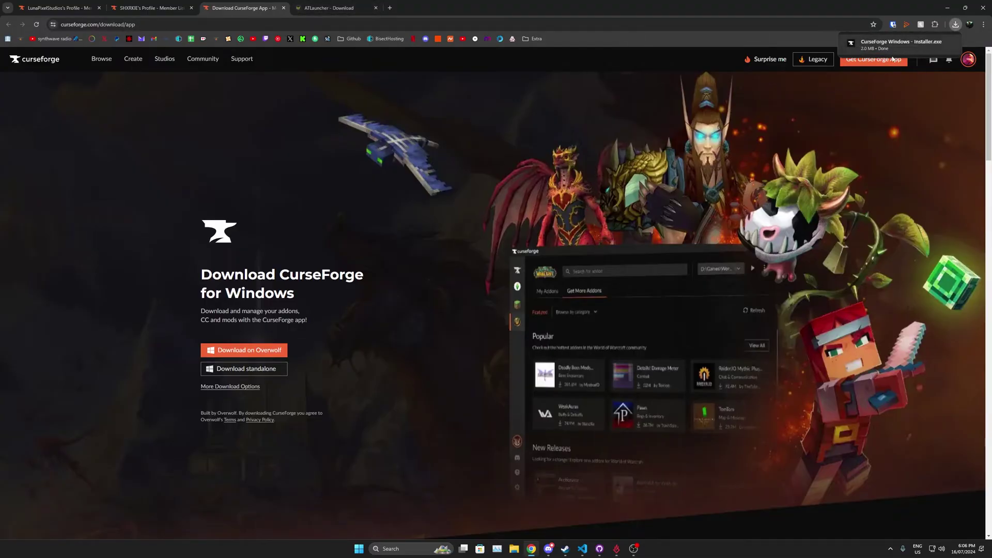
mouse_move(911, 49)
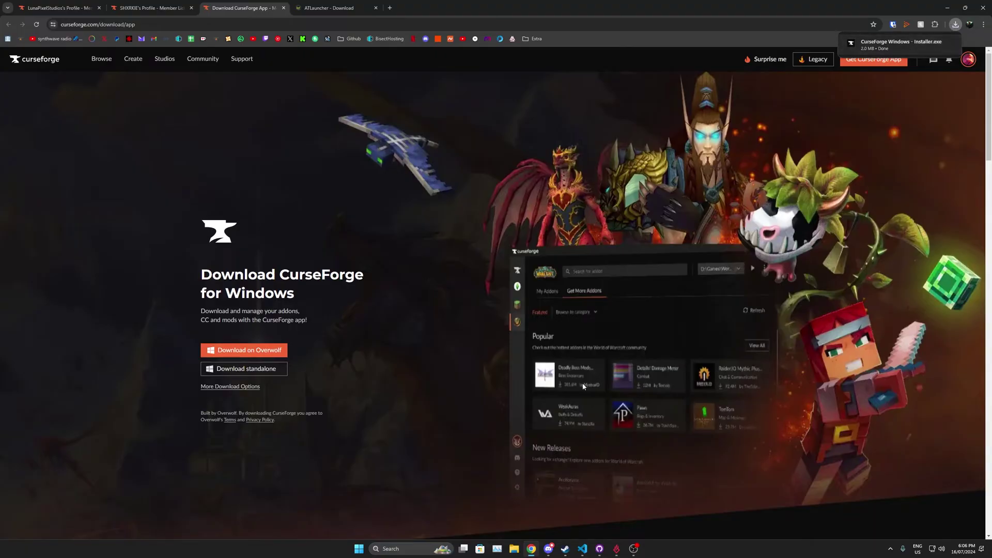
left_click(513, 549)
- Run CurseForge Windows - Installer.exe from Downloads, accept the terms of use, and install CurseForge
left_click(51, 260)
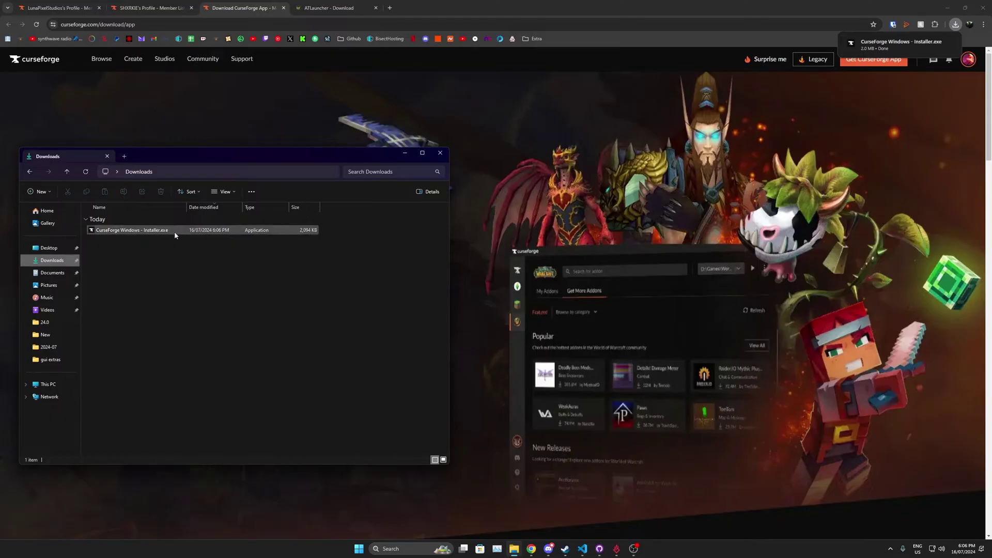
left_click(175, 231)
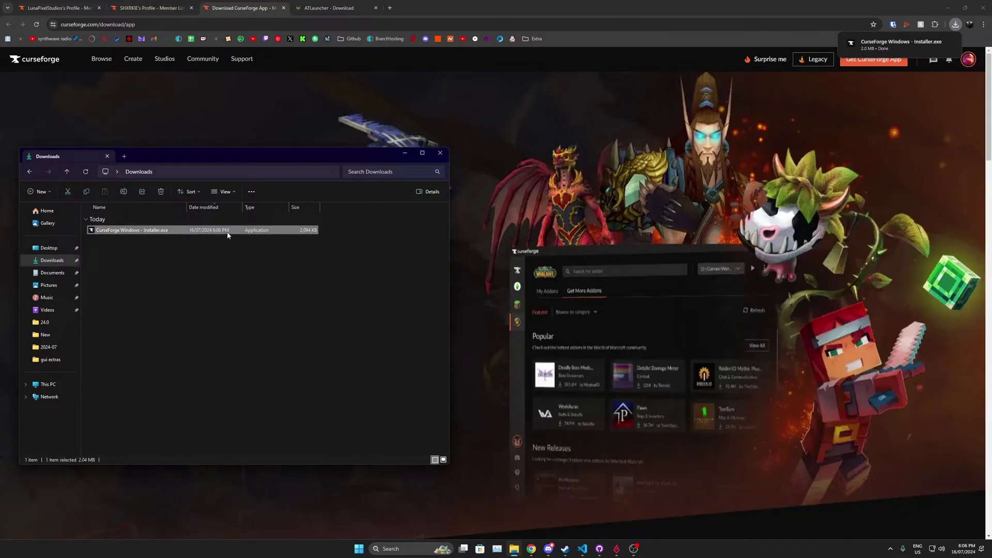
left_click(441, 154)
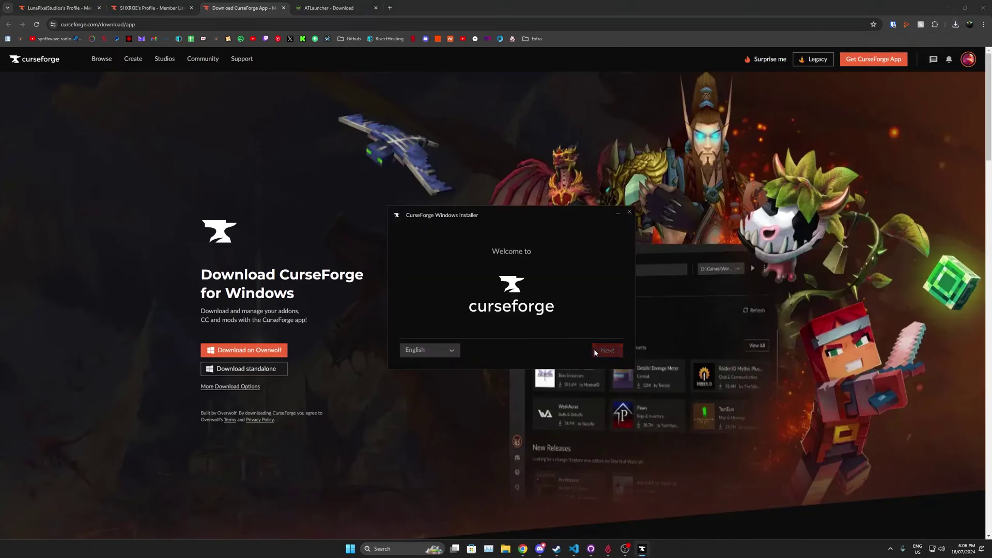
left_click(483, 351)
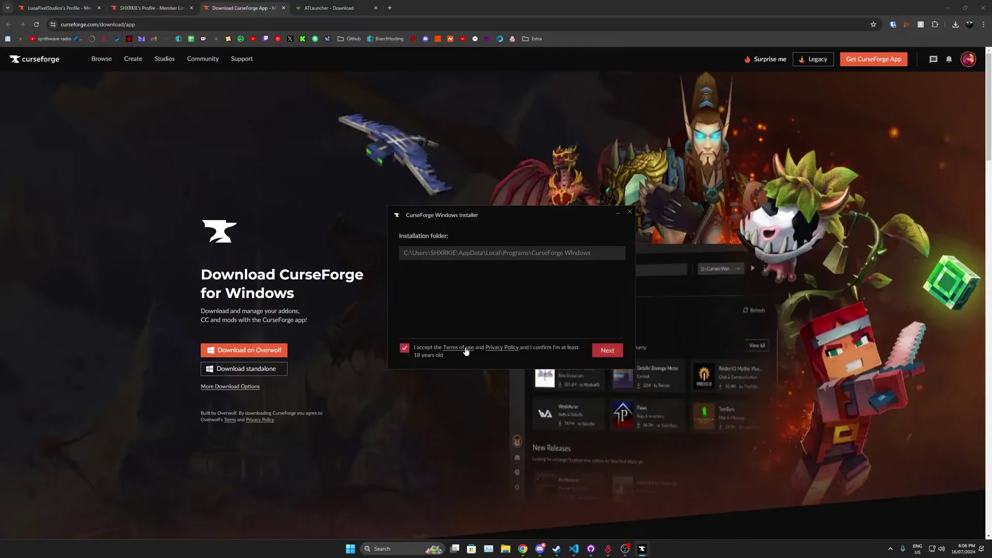
left_click(607, 349)
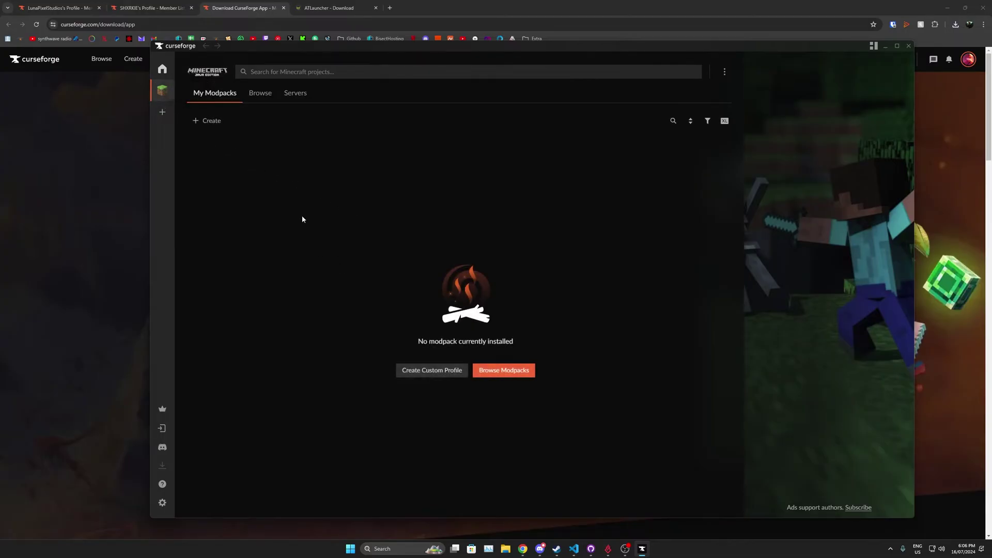
left_click(260, 96)
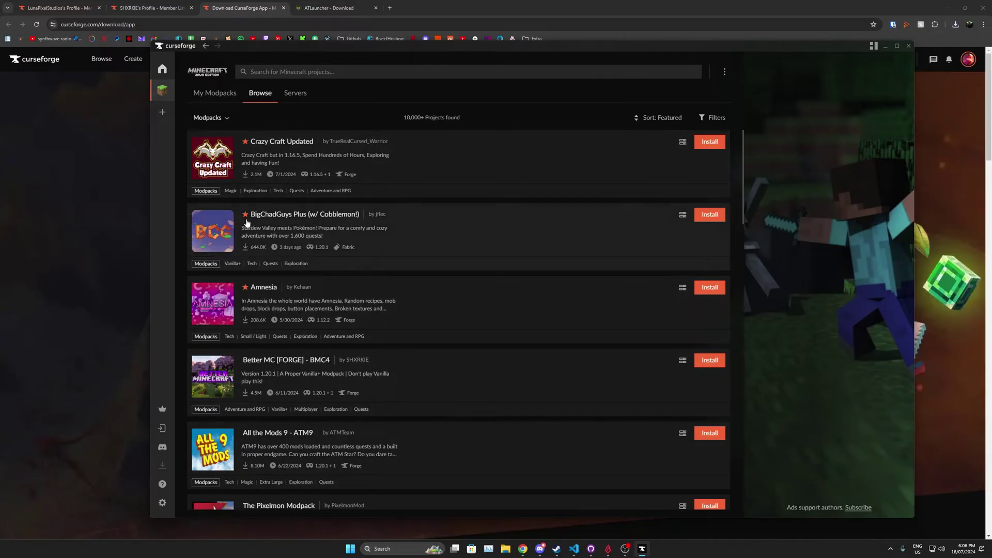
scroll(260, 375, "down", 1)
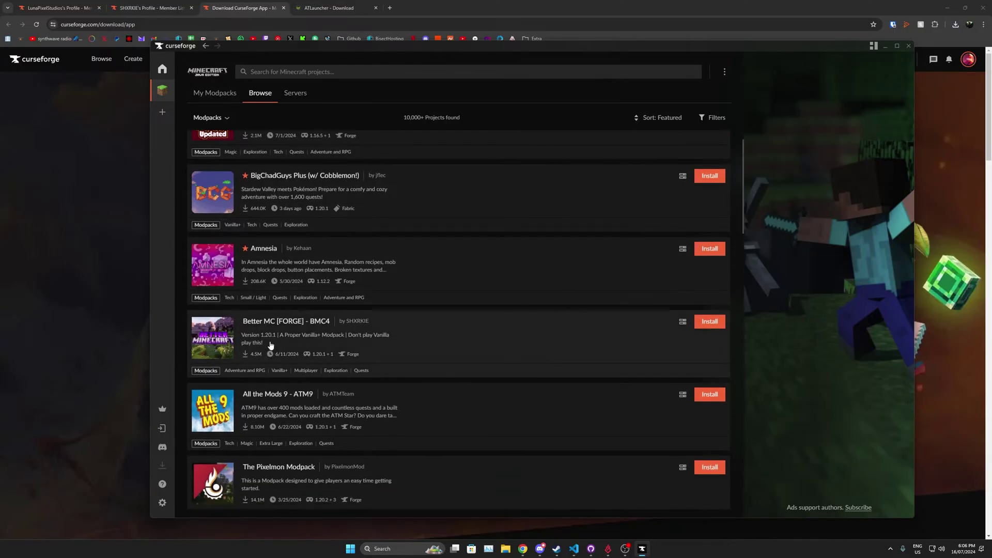
scroll(275, 346, "down", 8)
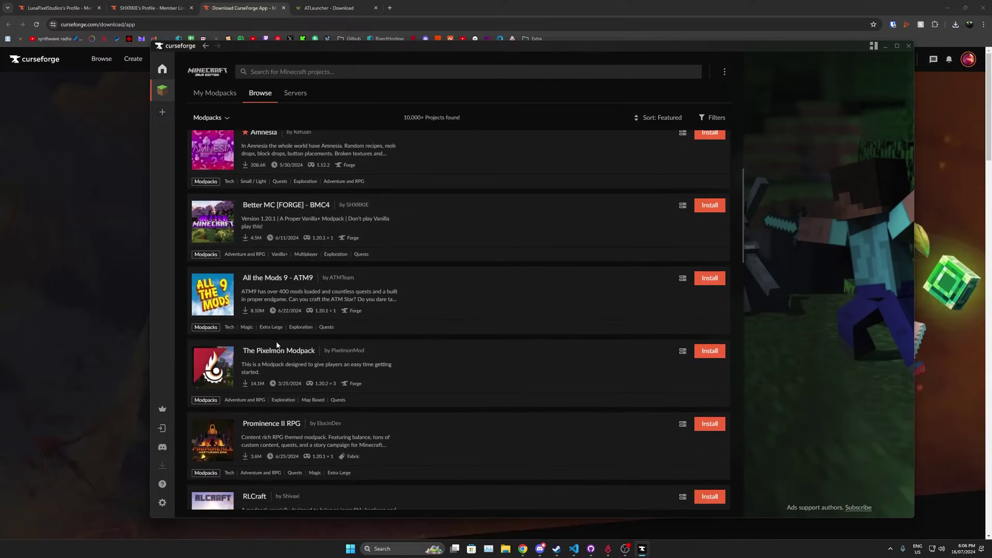
scroll(283, 384, "down", 1)
scroll(287, 310, "up", 11)
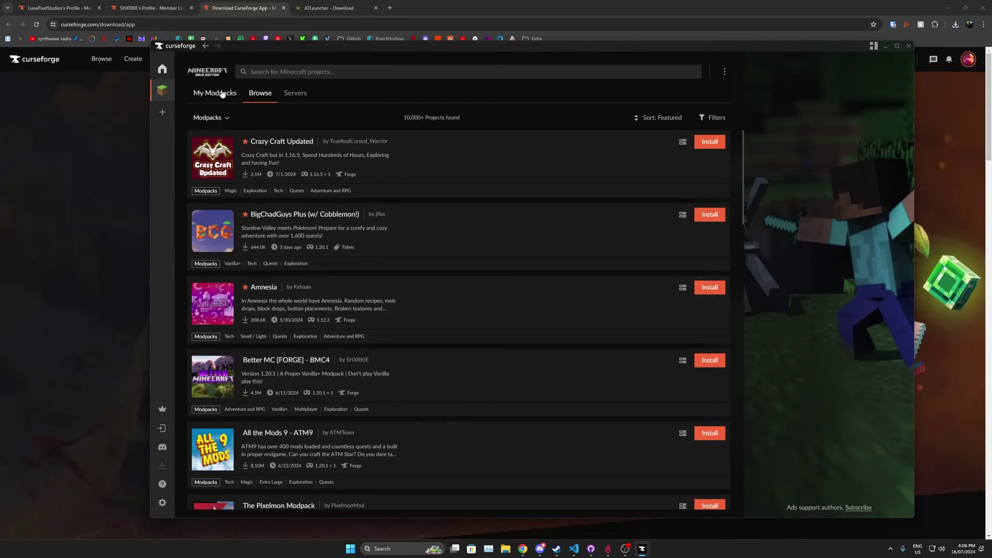
left_click(268, 72)
type("syte")
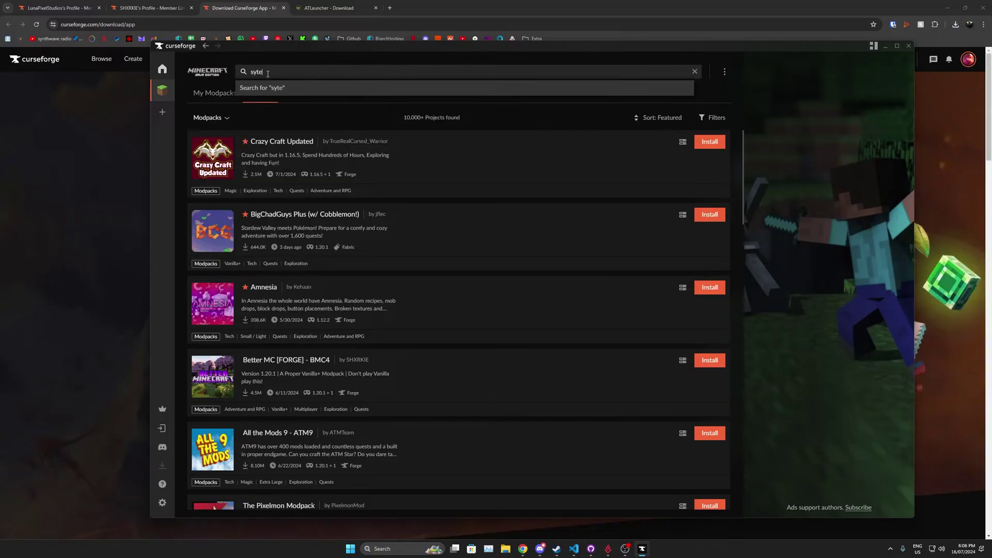
type("a")
key("BackSpace")
key("BackSpace")
key("BackSpace")
key("BackSpace")
type("teampunk")
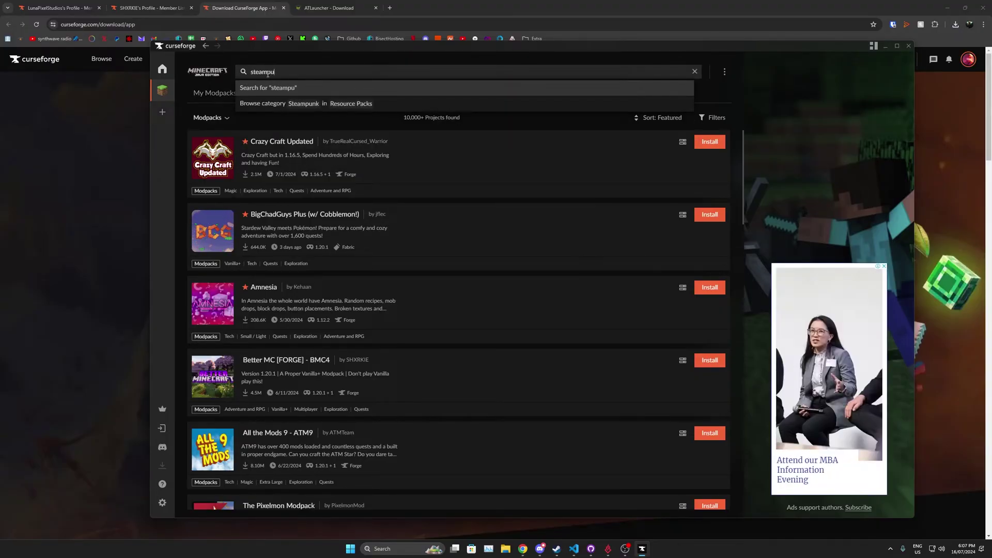
key("Return")
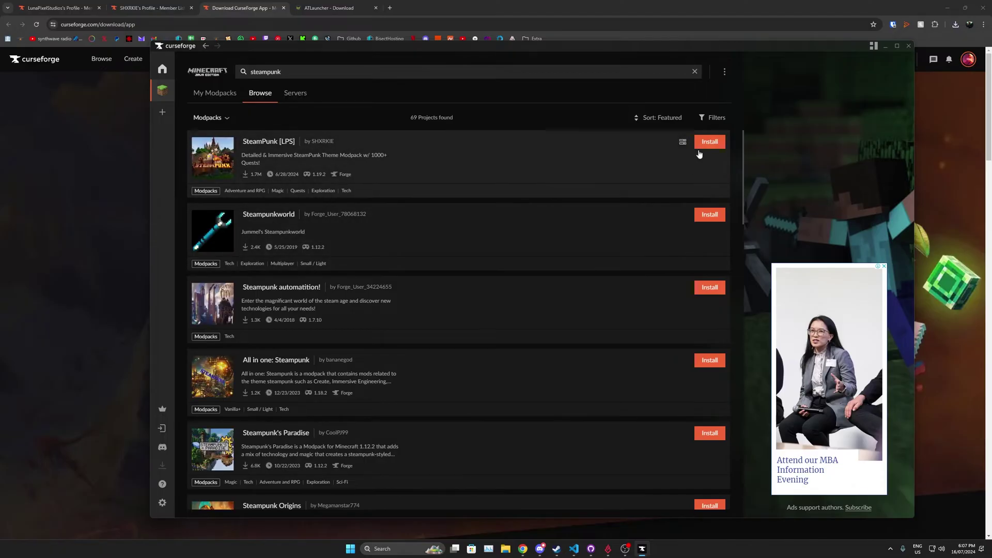
left_click(215, 93)
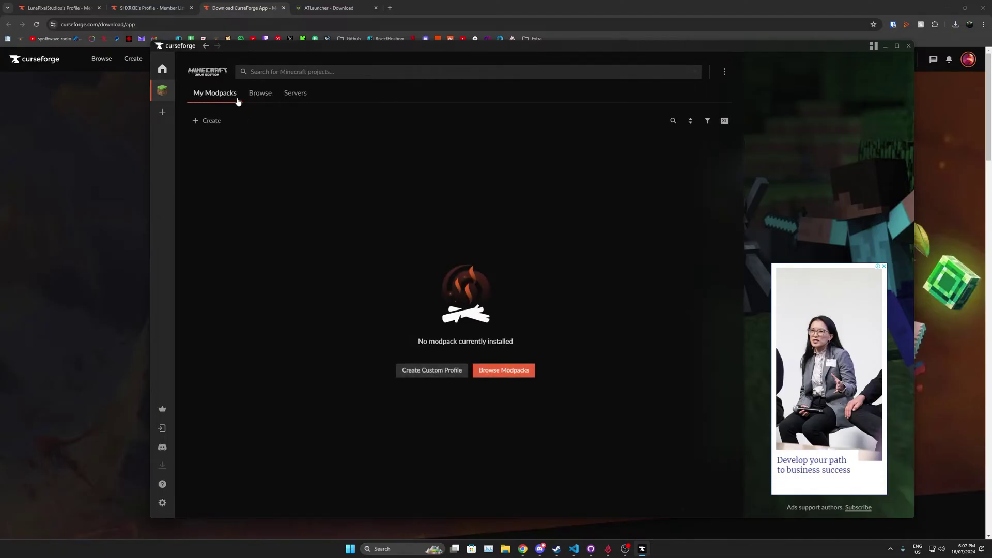
- Go back to Browse and install the Better MC [FORGE] - BMC4 modpack (1.20.1, Forge 47.3.1)
left_click(260, 93)
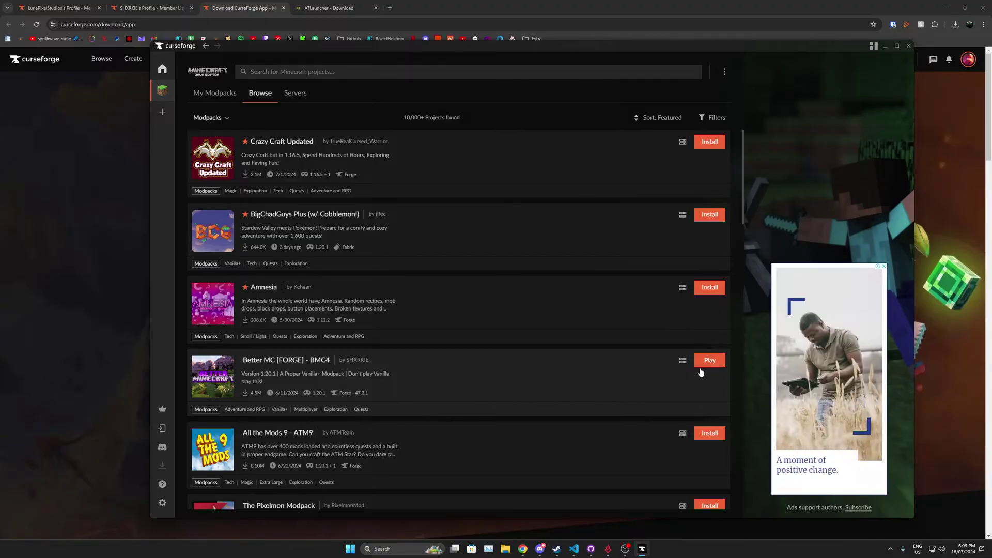
- Lower the Minecraft allocated memory in CurseForge settings from 12000 MB to 8000 MB
left_click(162, 504)
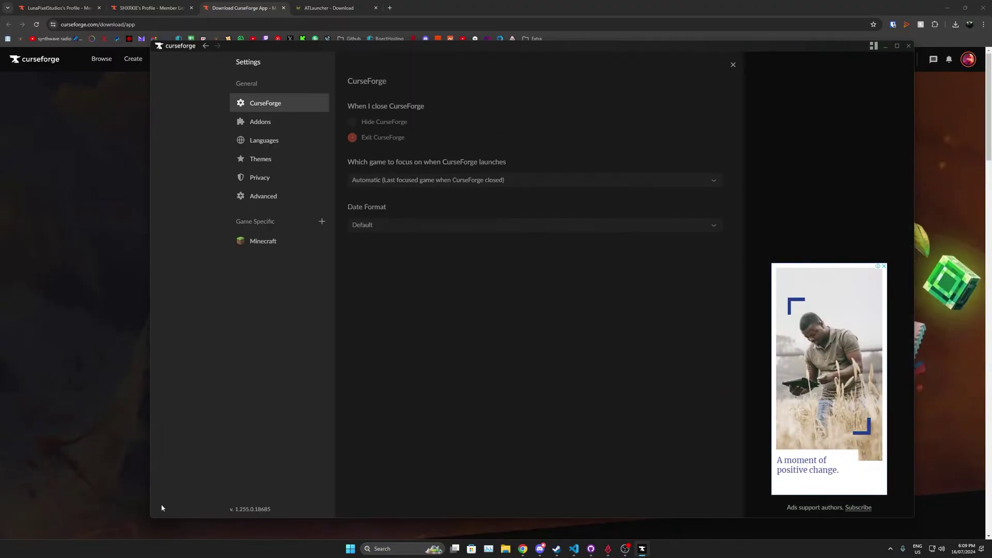
left_click(268, 242)
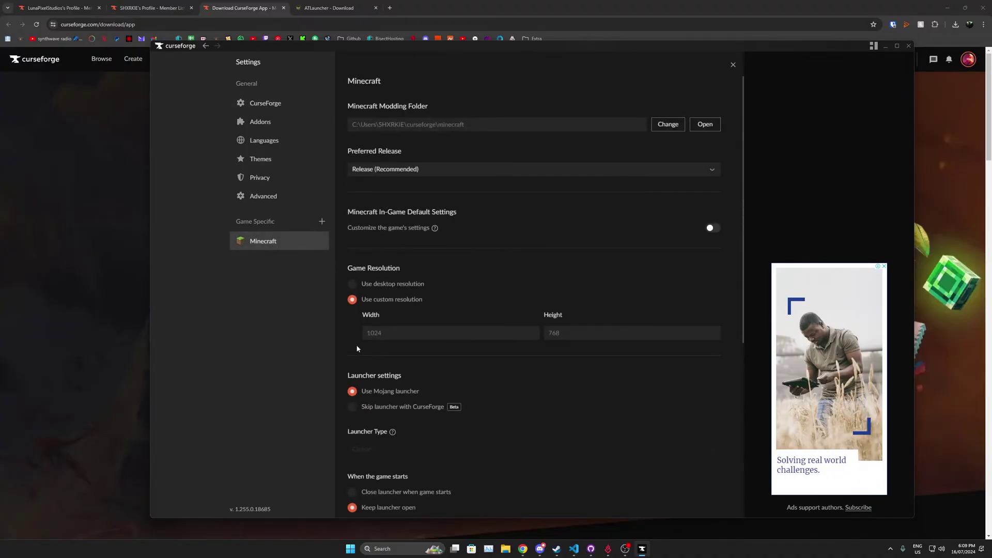
scroll(383, 276, "down", 5)
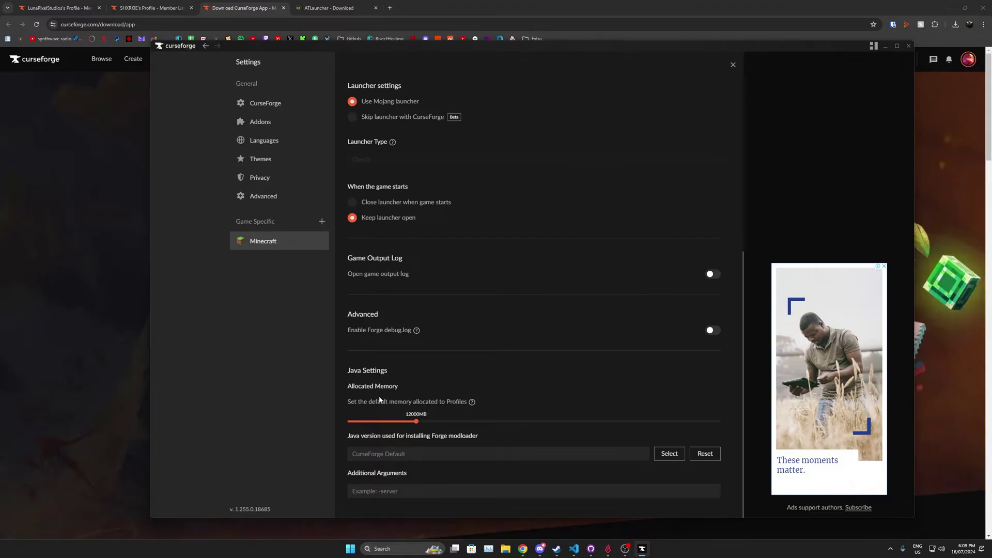
left_click_drag(408, 424, 395, 426)
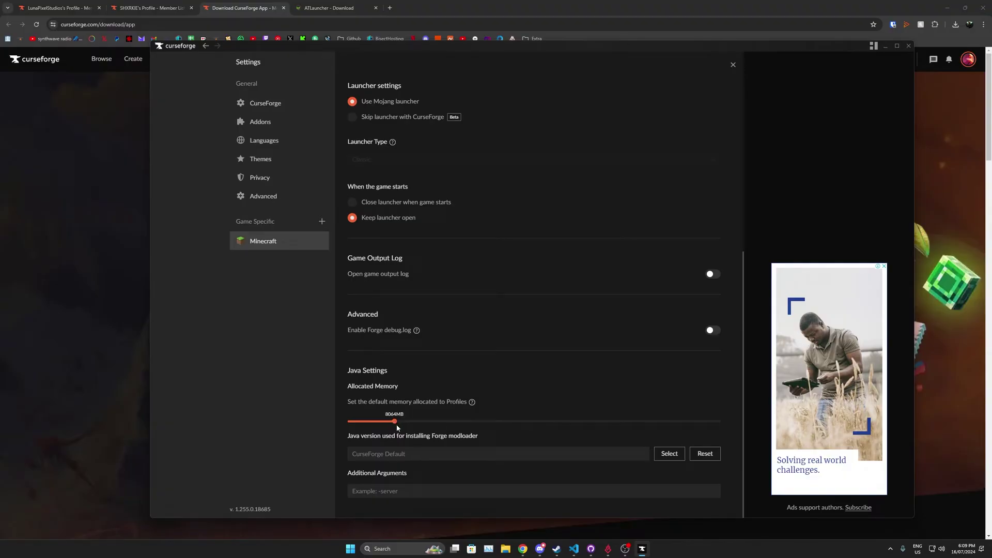
mouse_move(395, 424)
left_mouse_down()
mouse_move(405, 425)
mouse_move(378, 424)
mouse_move(395, 426)
left_mouse_up()
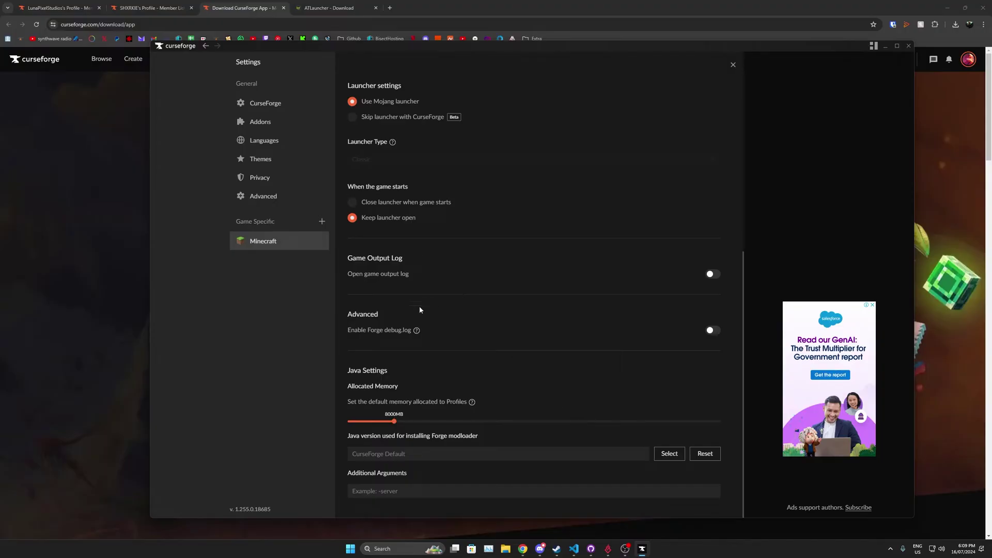
- Set 'Keep launcher open' for when the game starts, then return to My Modpacks
scroll(377, 266, "up", 2)
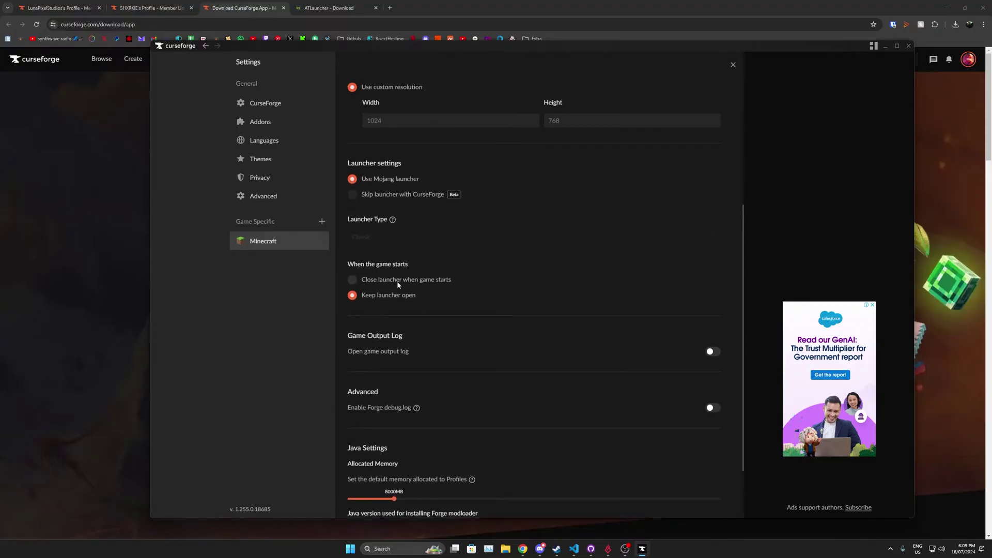
left_click(374, 281)
left_click(387, 297)
left_click(734, 65)
left_click(164, 94)
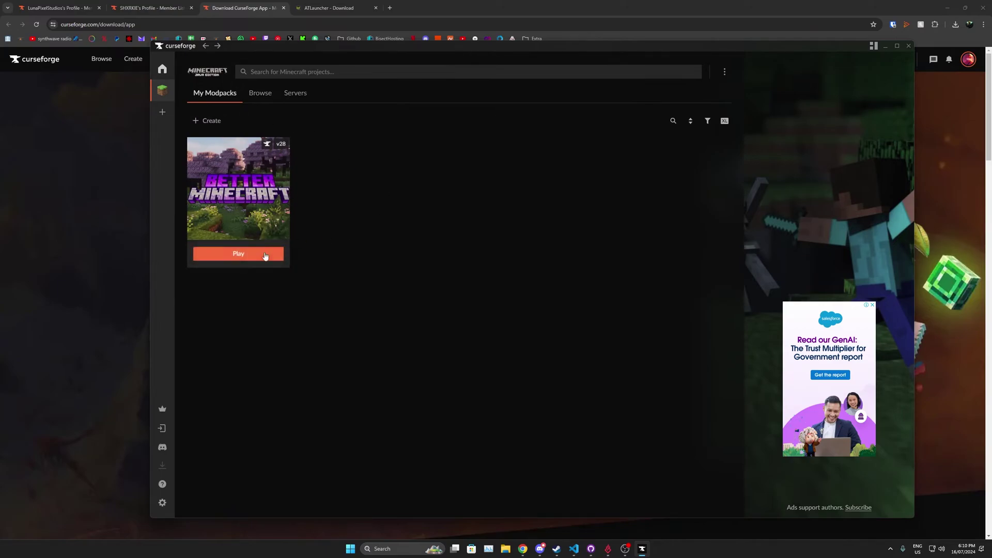
- Launch Better MC [FORGE] - BMC4 from its card and centre the Minecraft Launcher window
left_click(243, 258)
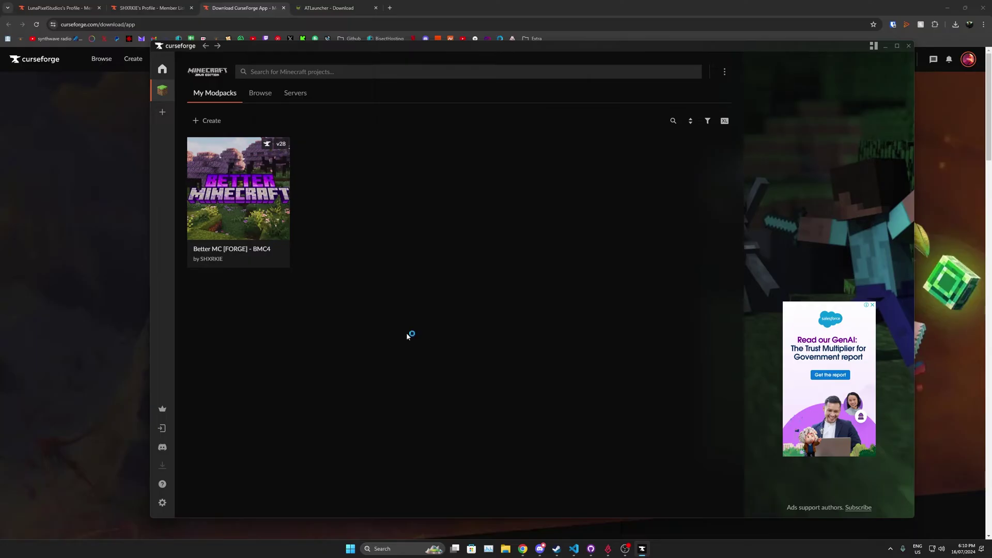
left_click_drag(718, 42, 478, 216)
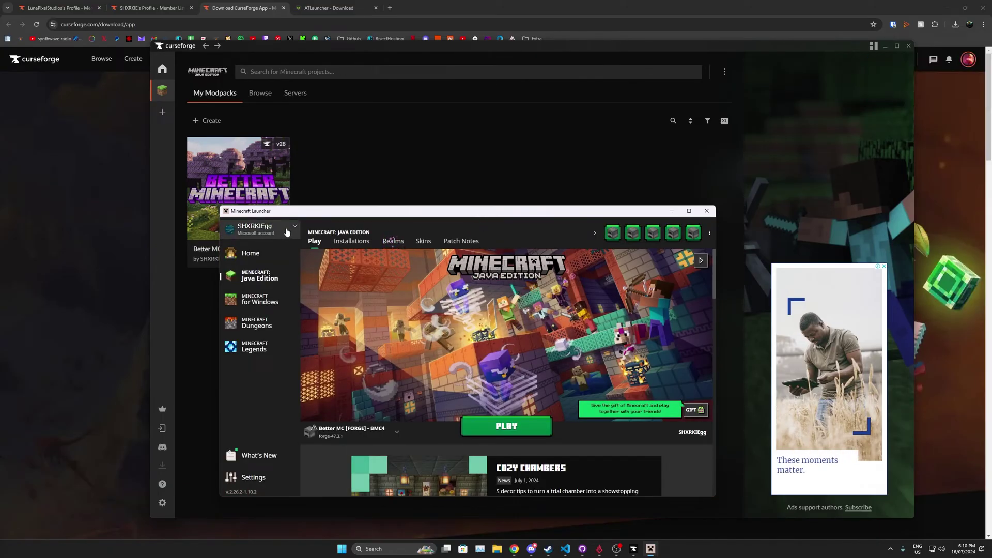
- Start the game from the Minecraft Launcher with the Better MC [FORGE] - BMC4 profile selected
left_click(287, 232)
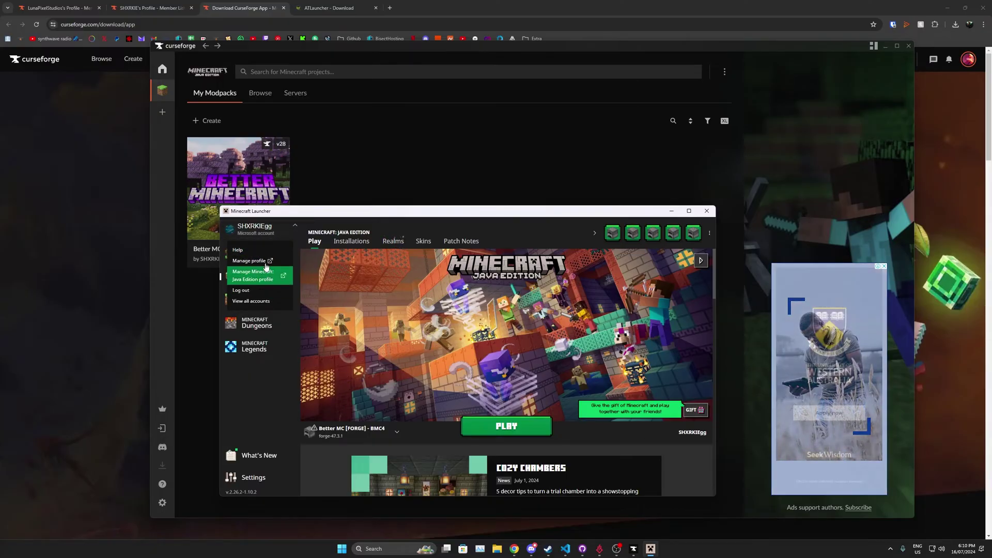
left_click(276, 233)
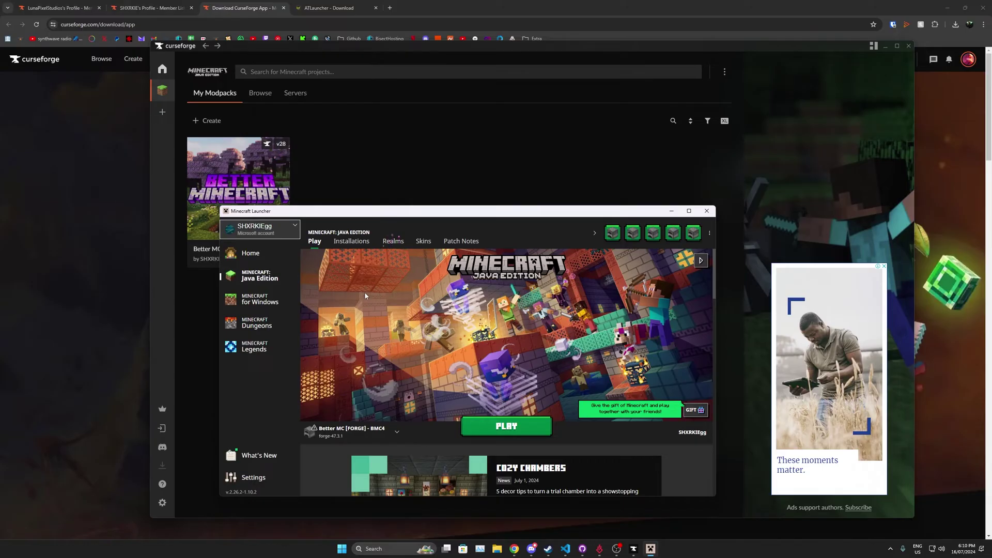
left_click_drag(364, 217, 350, 216)
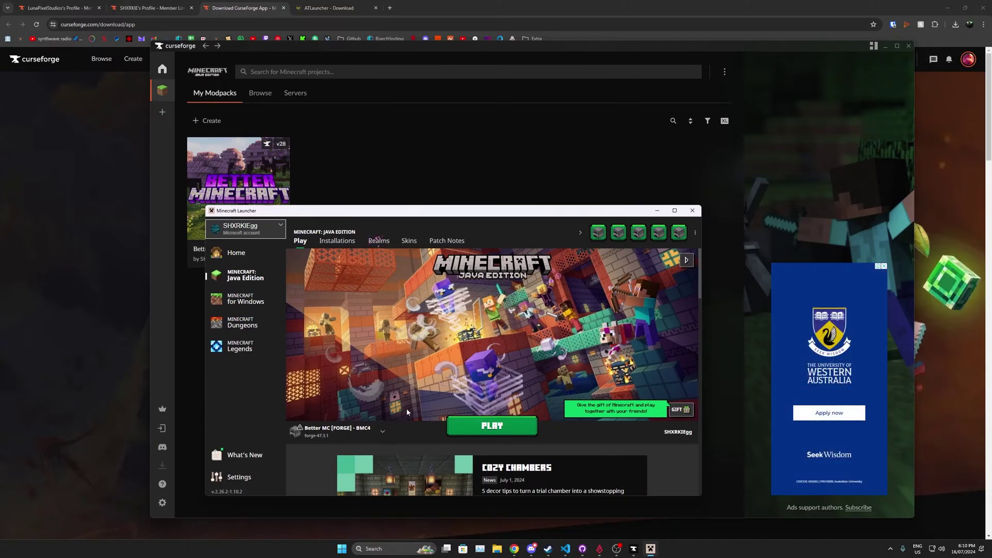
left_click(504, 427)
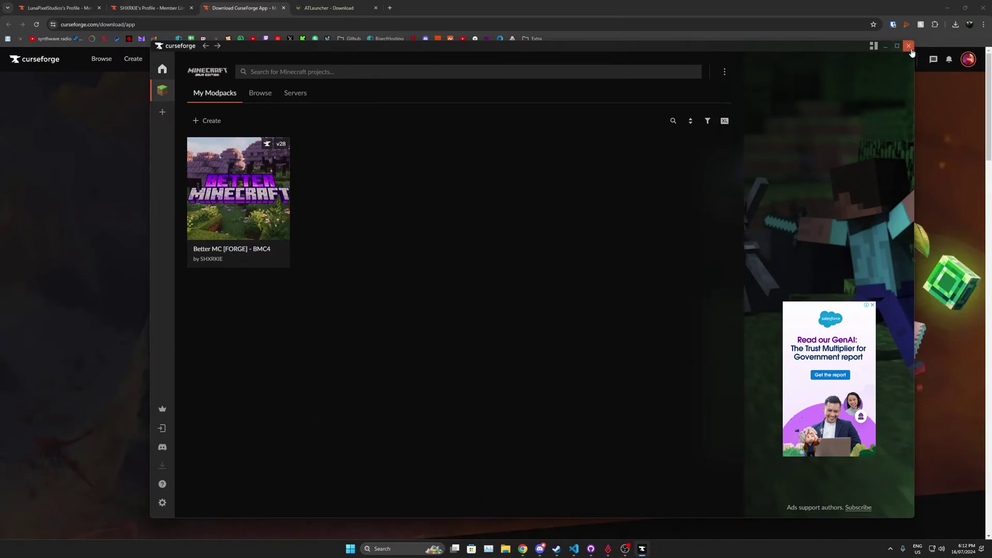
- Close CurseForge, download ATLauncher-setup-1.2.0.0.exe (Setup, Recommended), and show it in the Downloads folder
left_click(909, 46)
left_click(338, 6)
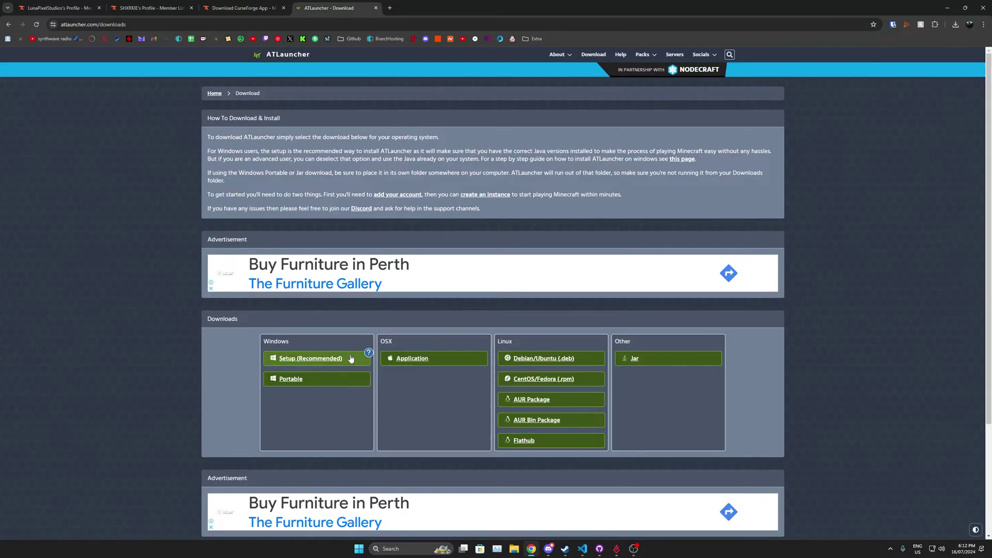
left_click(301, 359)
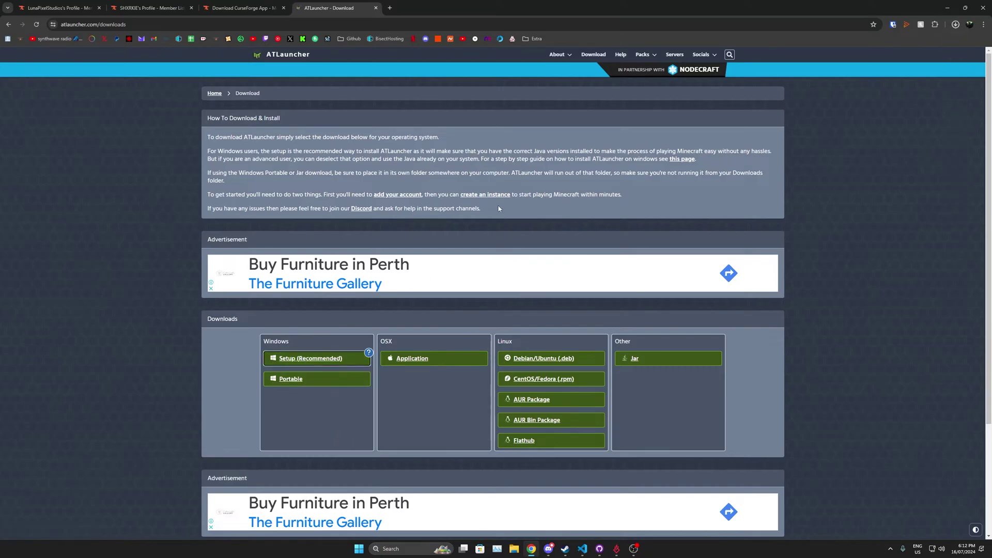
left_click(956, 25)
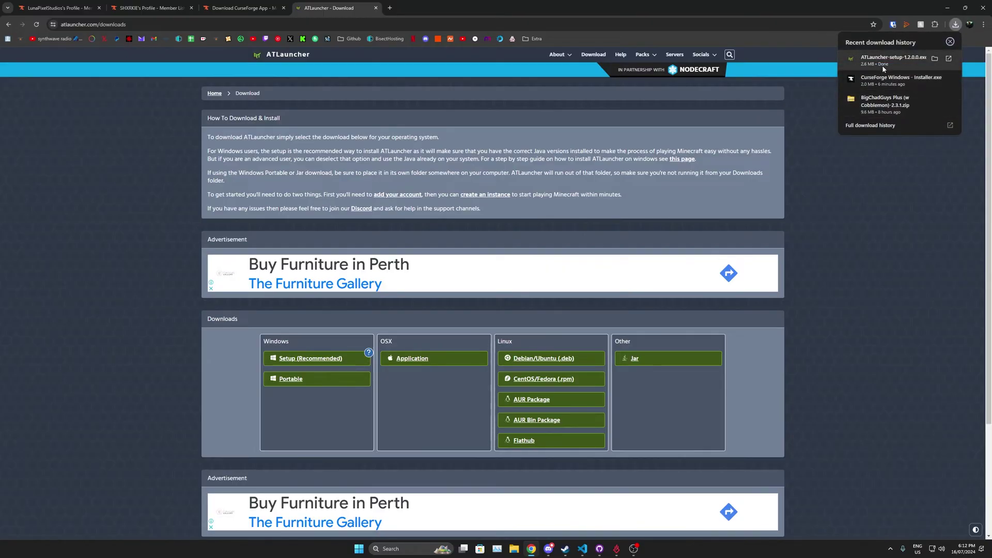
left_click(934, 58)
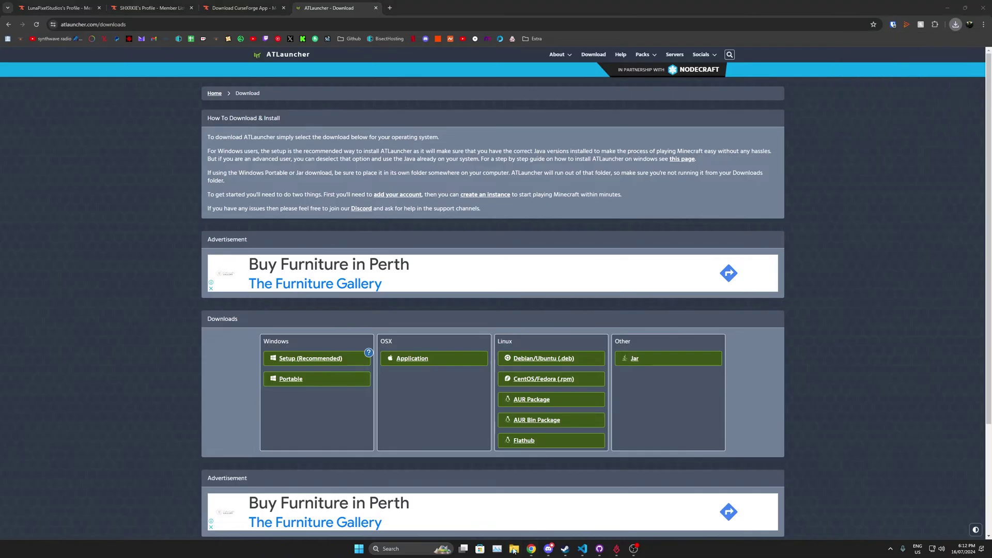
- Run ATLauncher-setup-1.2.0.0.exe from the Downloads folder and close File Explorer
left_click(46, 261)
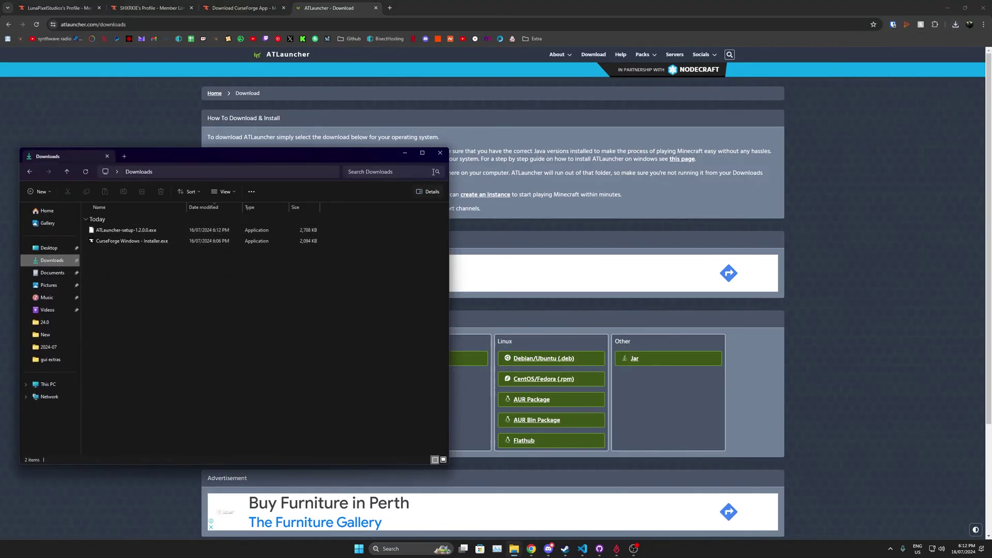
left_click(175, 230)
double_click(175, 230)
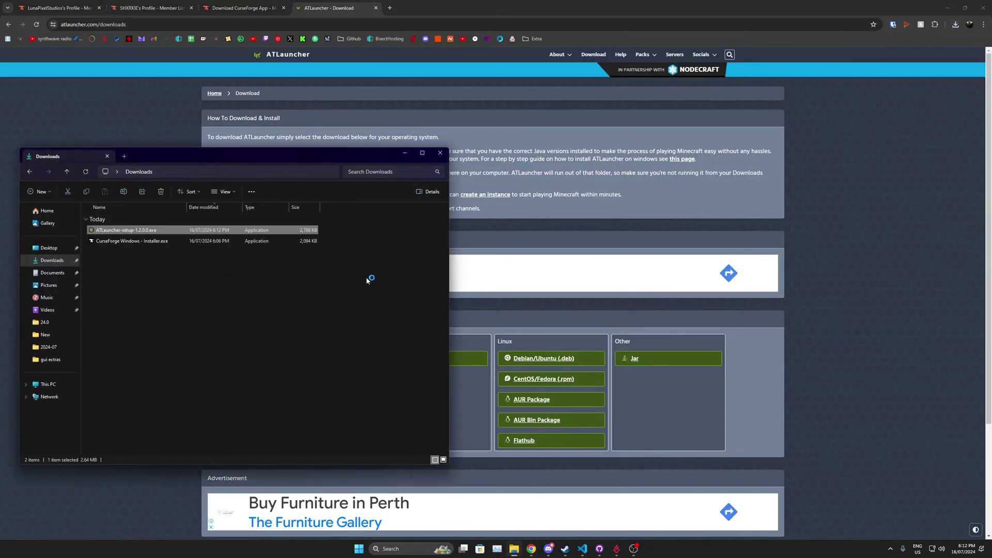
left_click(440, 154)
- Accept the licence, keep the default location and components, install, and launch ATLauncher
left_click(560, 350)
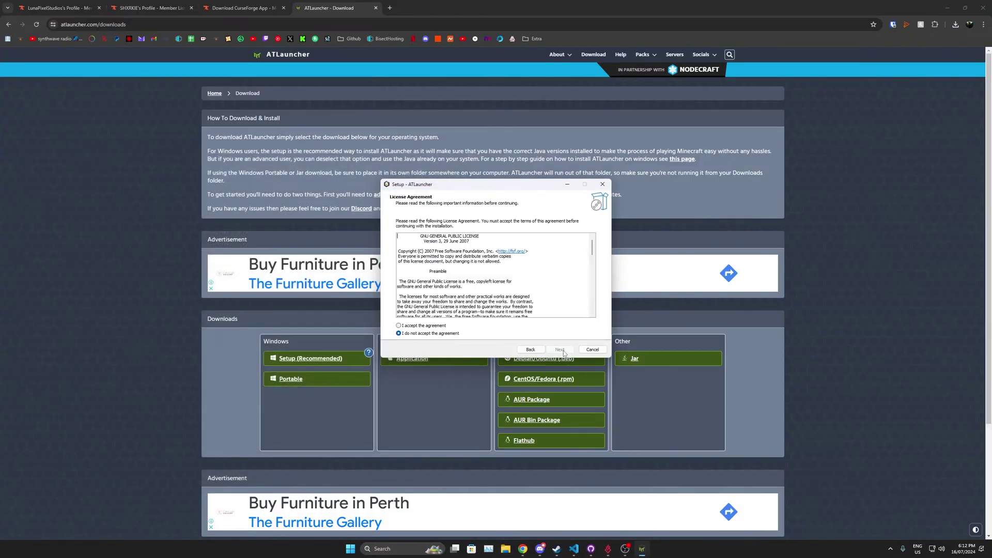
key("alt+a")
left_click(560, 351)
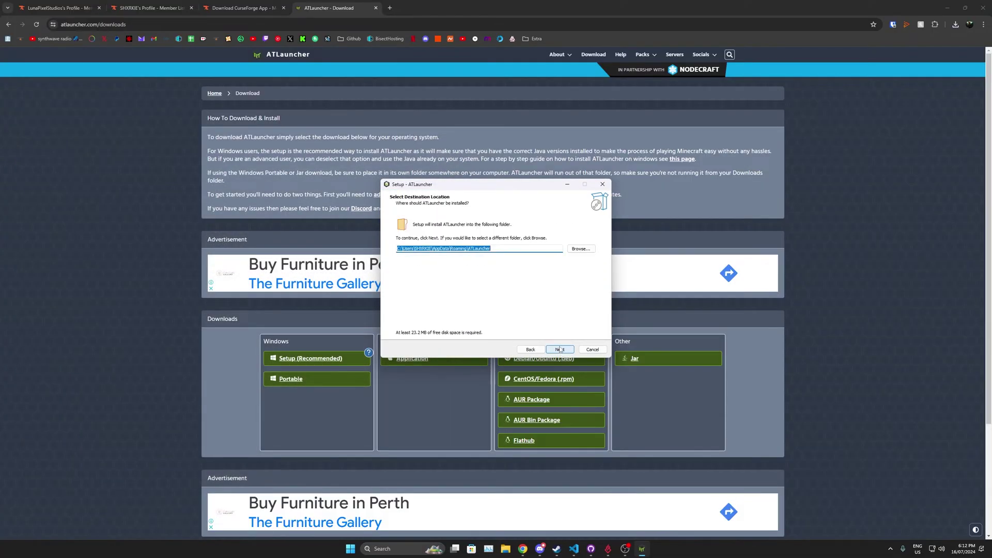
left_click(560, 353)
left_click(560, 351)
left_click(558, 351)
left_click(551, 350)
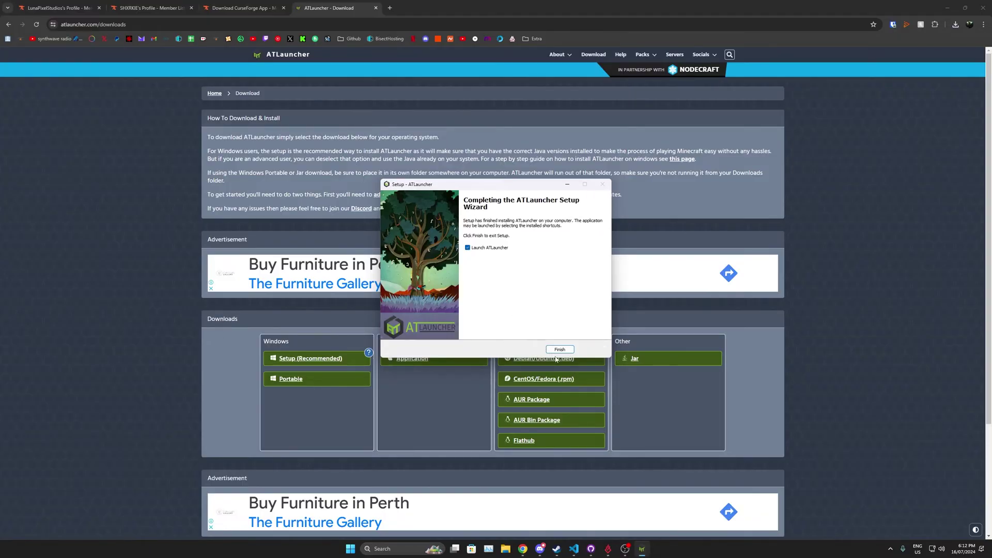
left_click(559, 351)
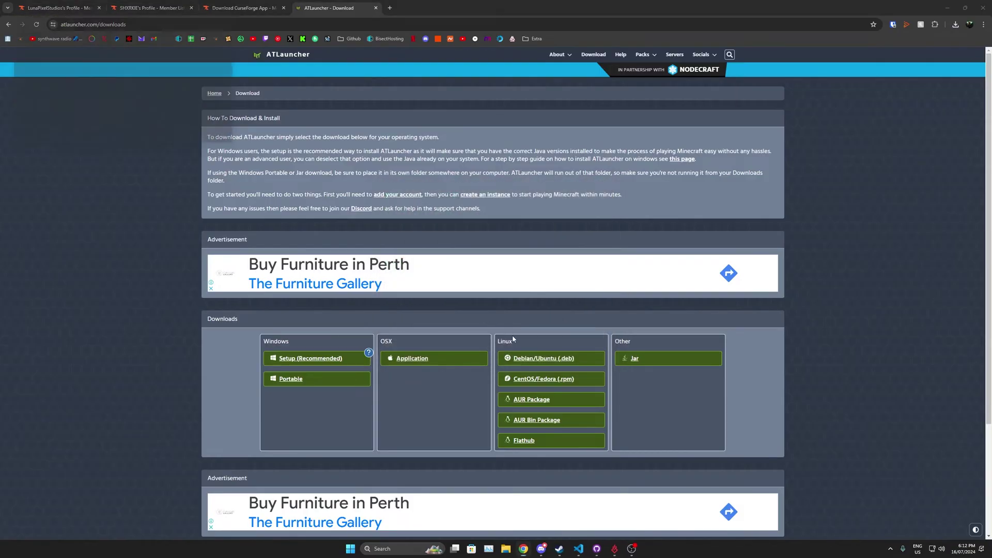
- Save ATLauncher's first-run language and analytics settings and view the Instances list
left_click(948, 8)
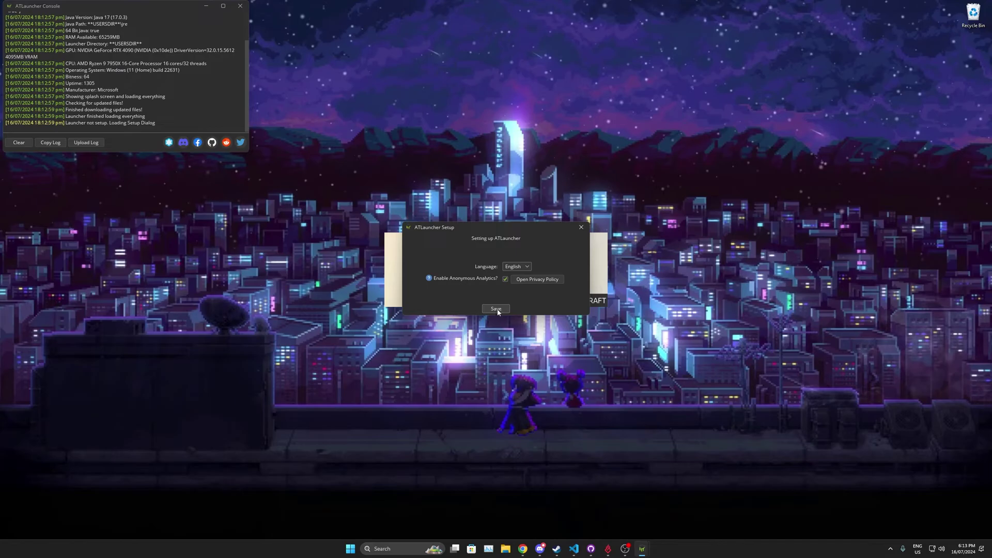
left_click(496, 309)
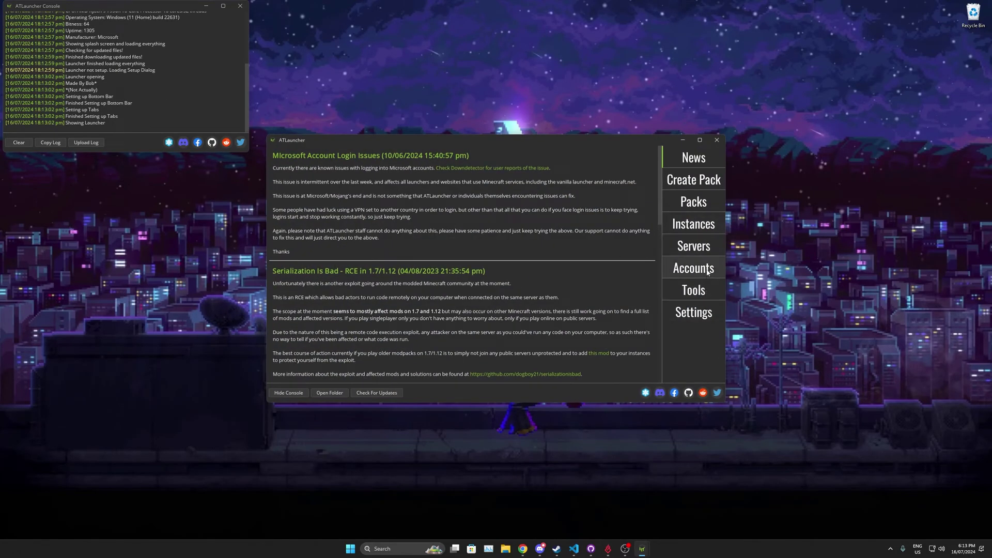
left_click(707, 230)
- Browse the ATLauncher, Modrinth and CurseForge pack lists and try creating a Better MC [FORGE] - BMC4 instance
left_click(693, 201)
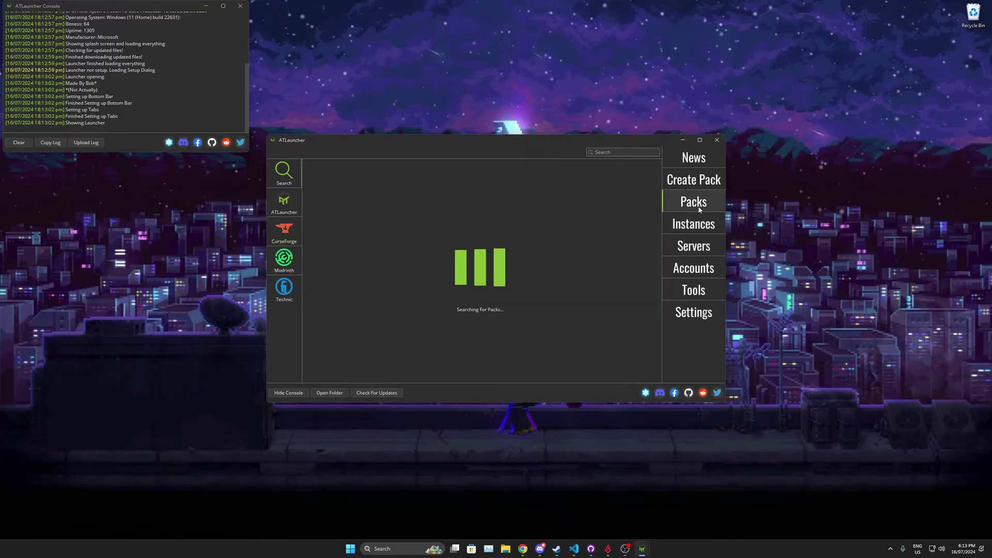
left_click(284, 201)
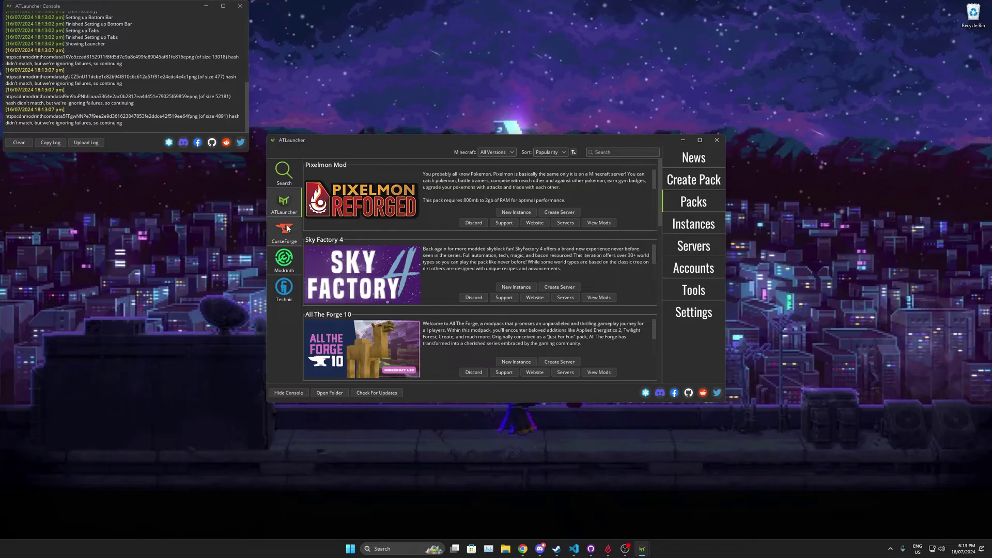
left_click(289, 263)
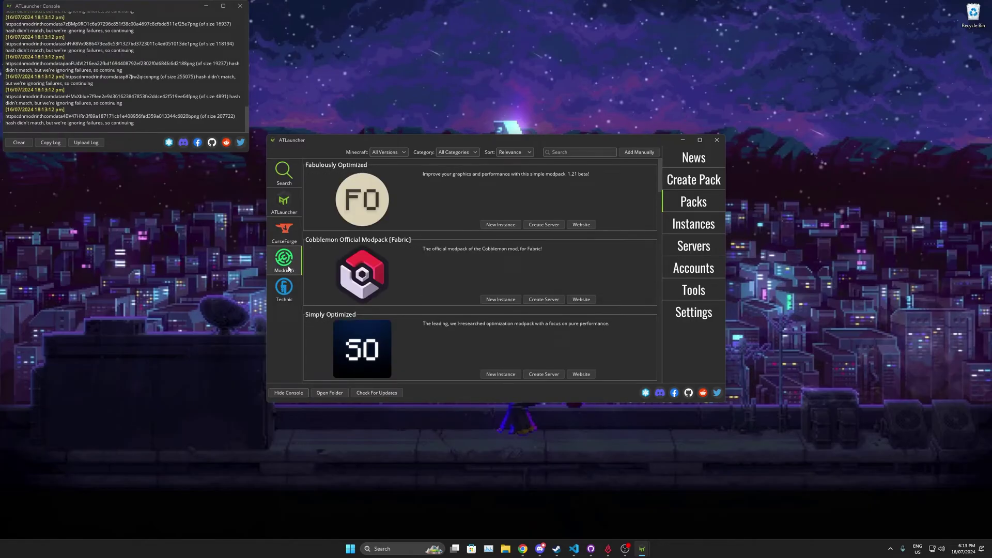
left_click(294, 233)
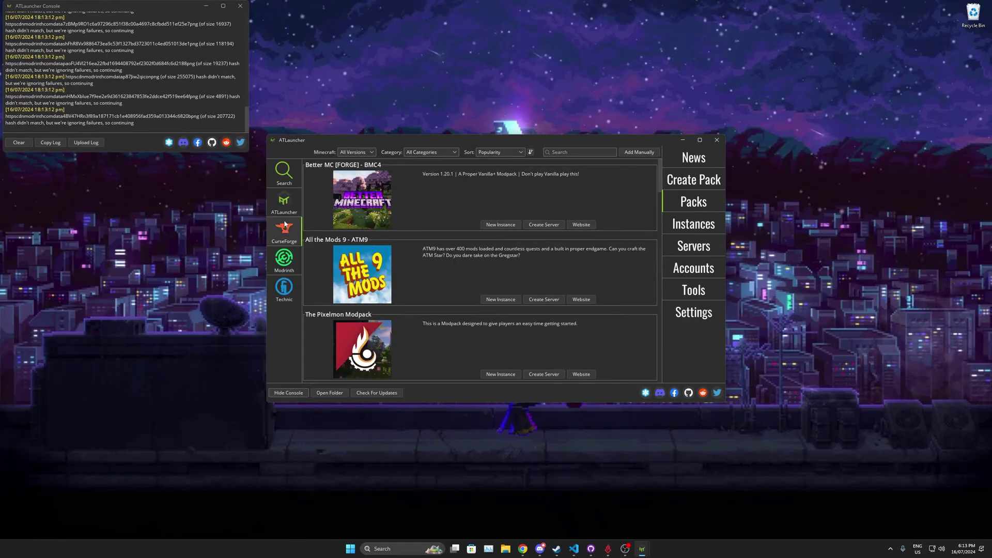
left_click(497, 226)
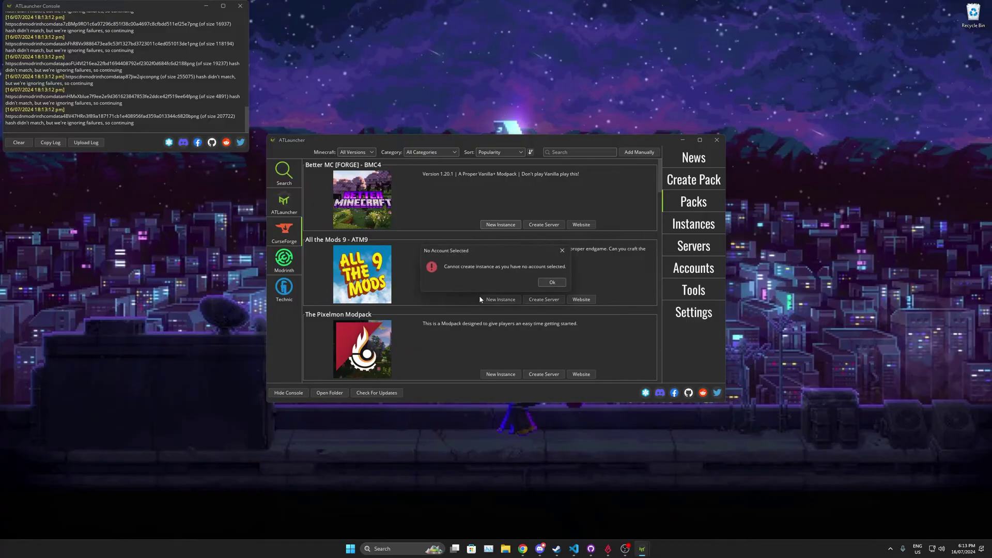
- Sign in with a Microsoft account and return to the CurseForge modpack list
left_click(552, 283)
left_click(519, 287)
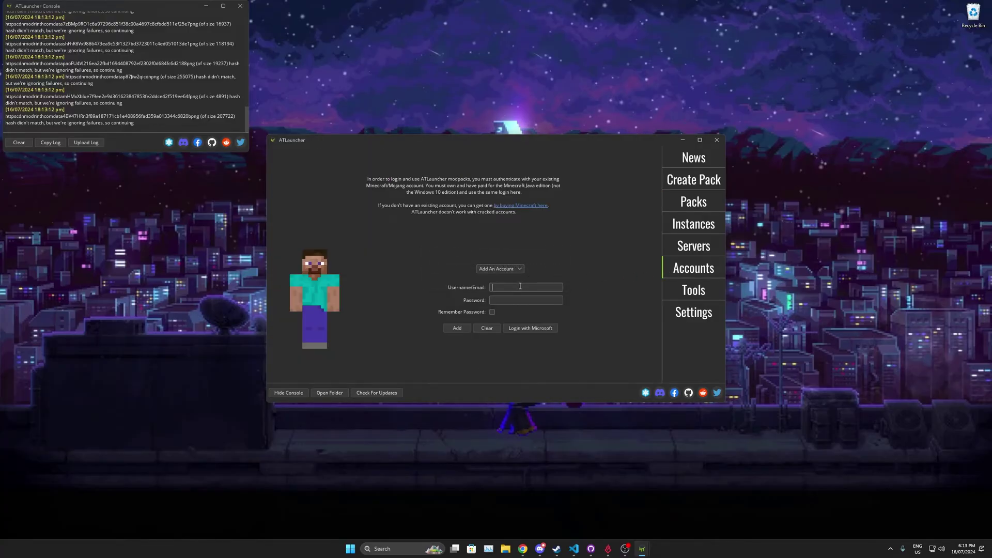
left_click(535, 330)
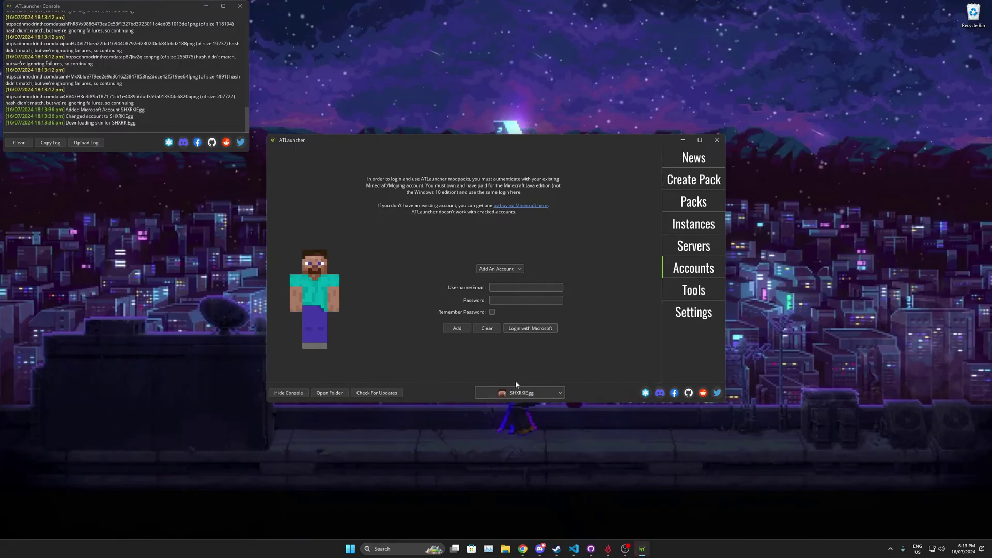
left_click(693, 246)
left_click(702, 204)
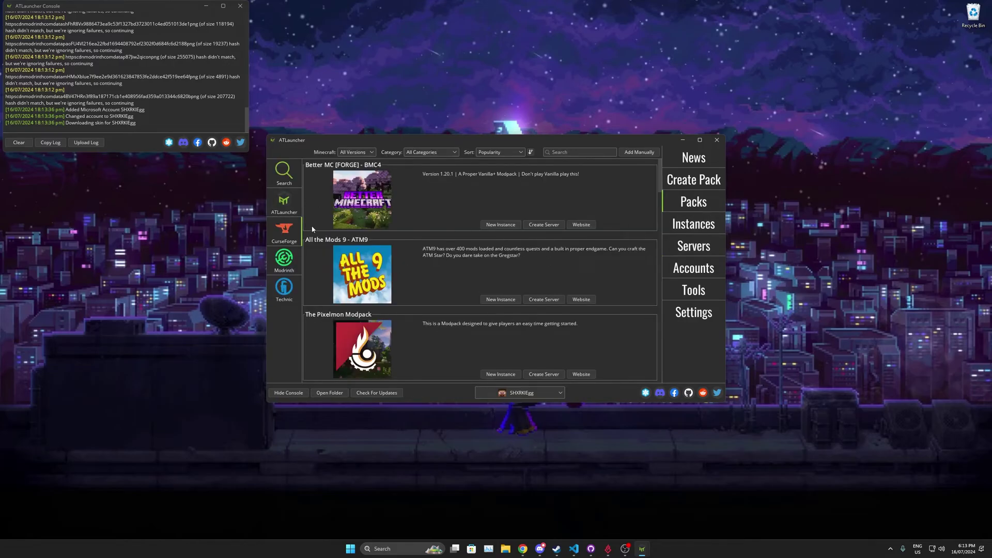
- Install Better MC [FORGE] - BMC4 v28 as a new instance with default name and version
left_click(501, 224)
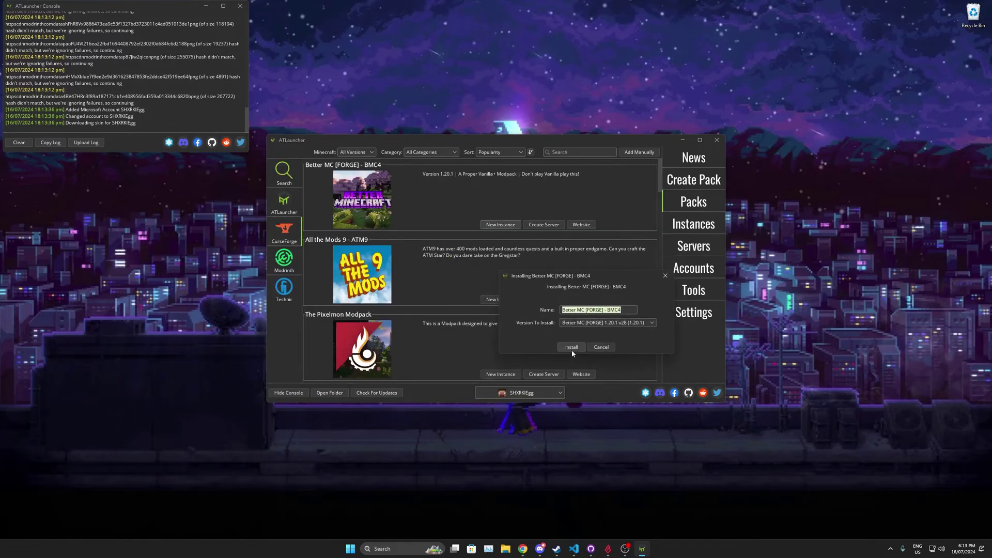
left_click(572, 347)
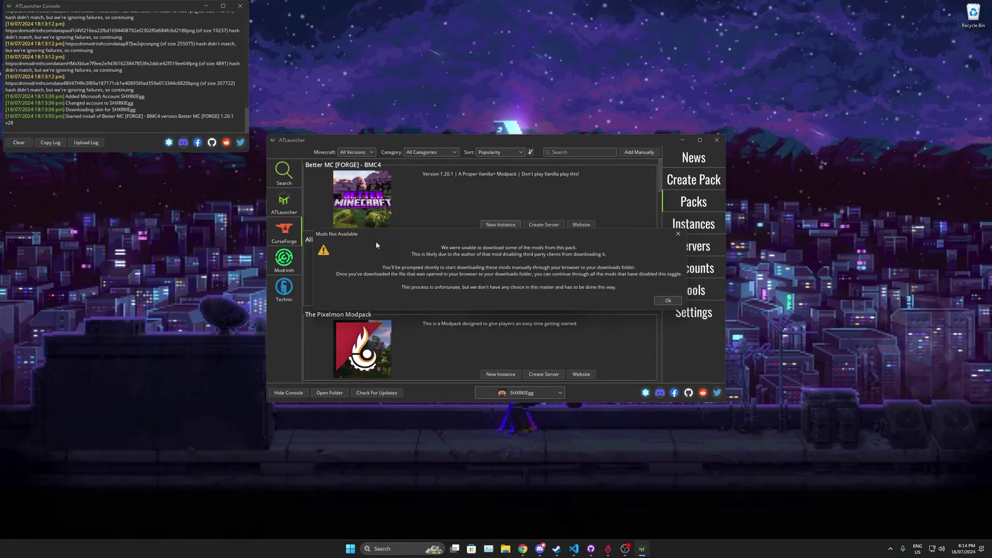
- Acknowledge the Mods Not Available warning and move the install progress popup out of the way
left_click(668, 301)
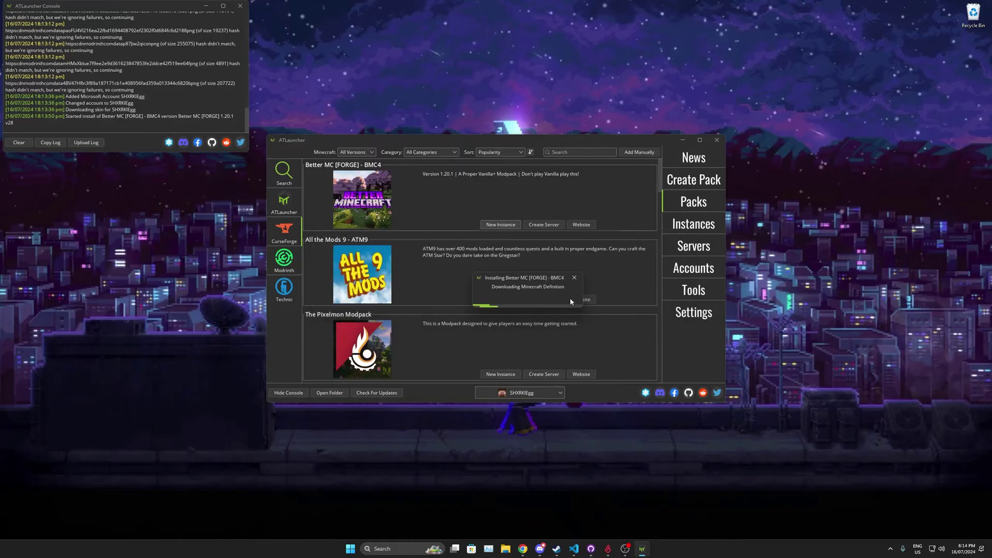
left_click_drag(527, 277, 463, 267)
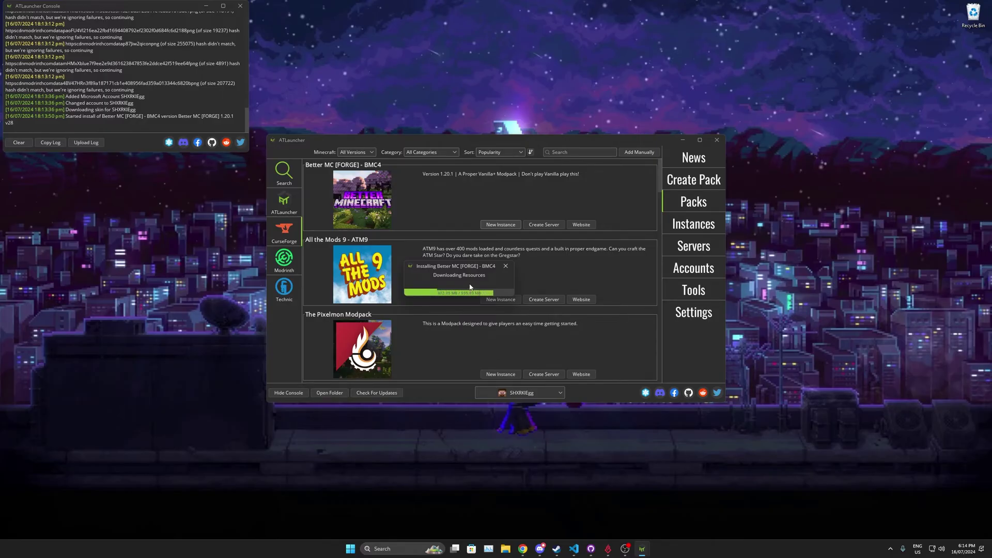
left_click_drag(452, 267, 469, 189)
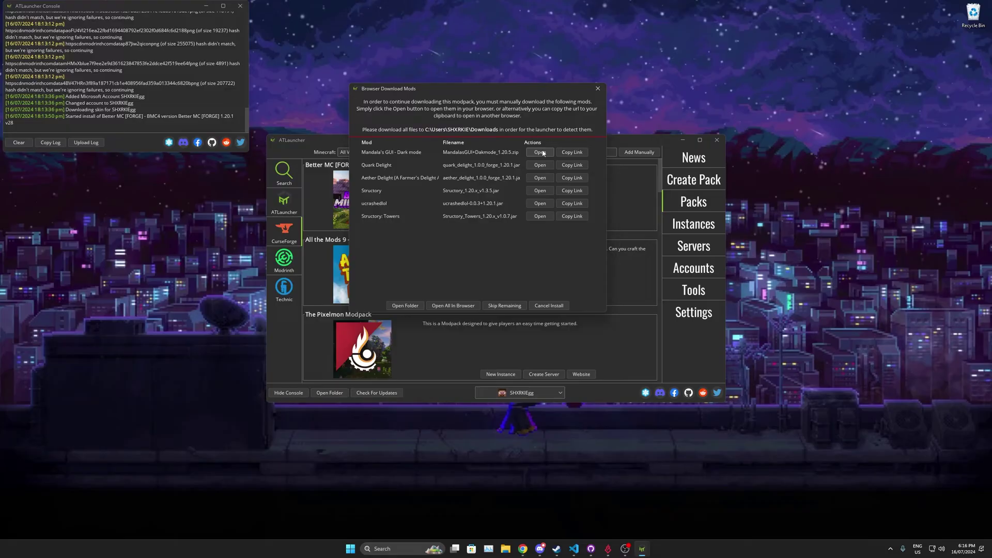
- Download Mandala's GUI - Dark mode from CurseForge and confirm it landed in Downloads
left_click(540, 153)
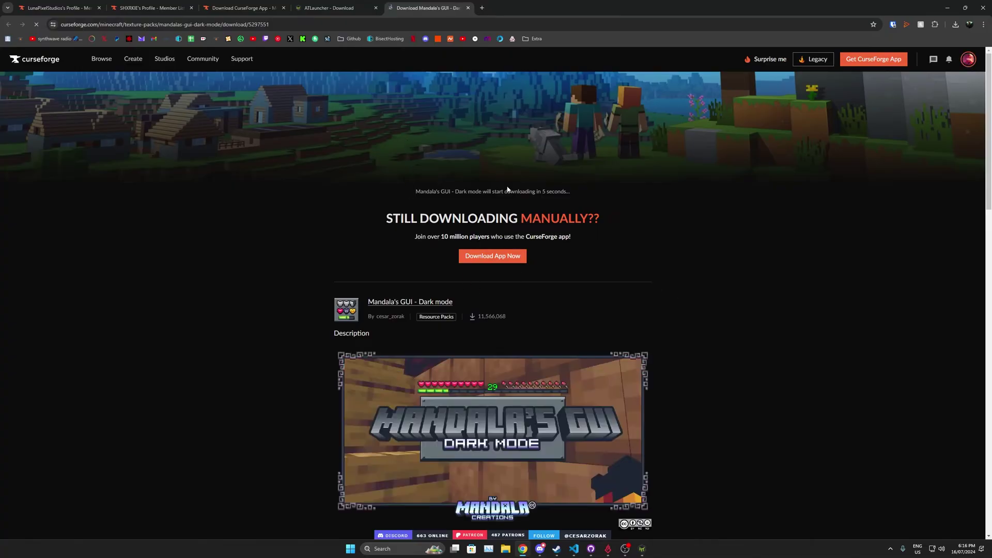
left_click_drag(583, 193, 480, 190)
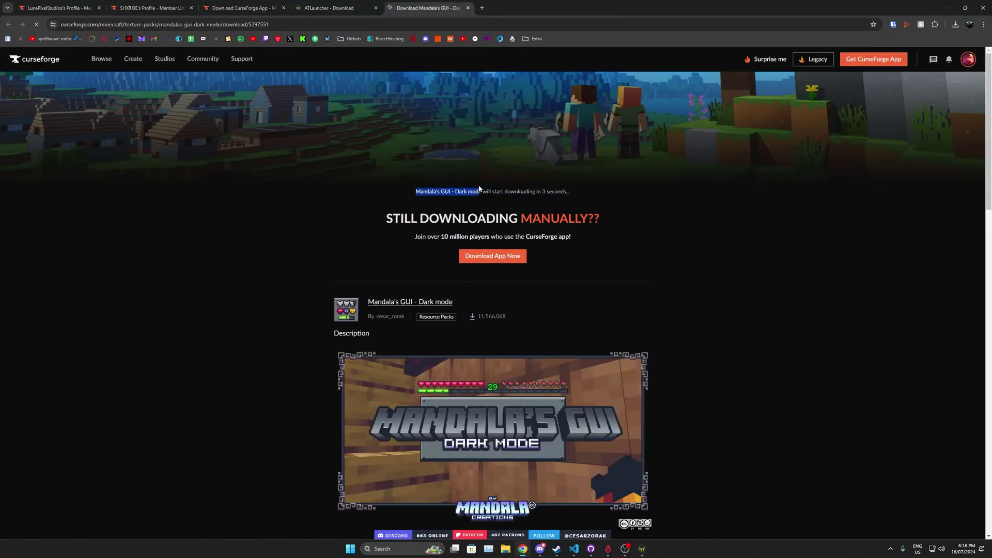
triple_click(512, 190)
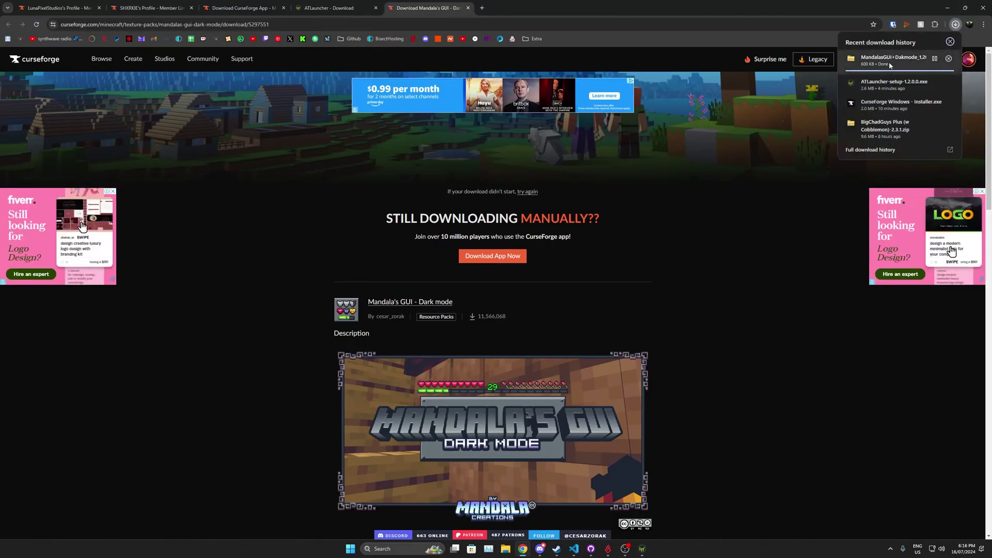
key("super+e")
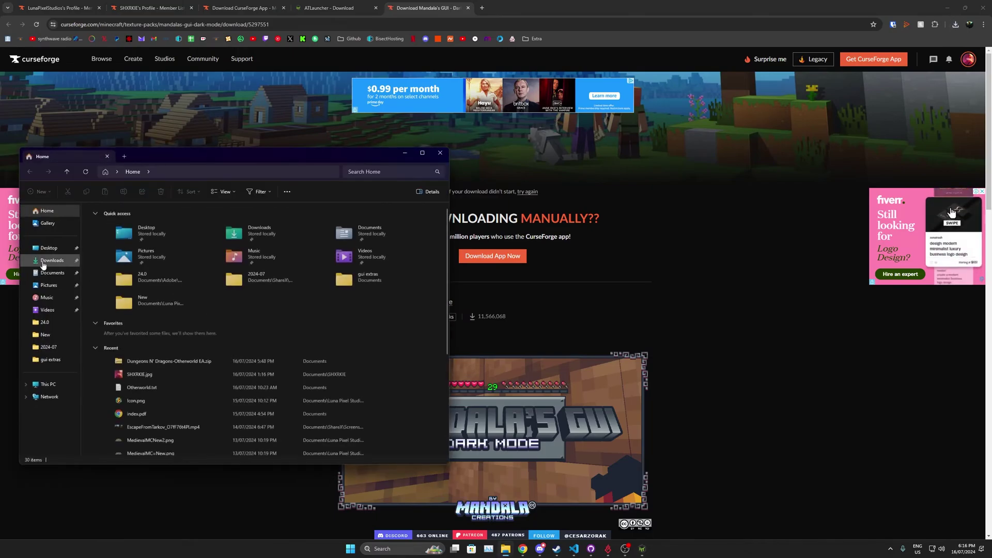
left_click(44, 265)
left_click(445, 154)
left_click_drag(496, 7, 334, 66)
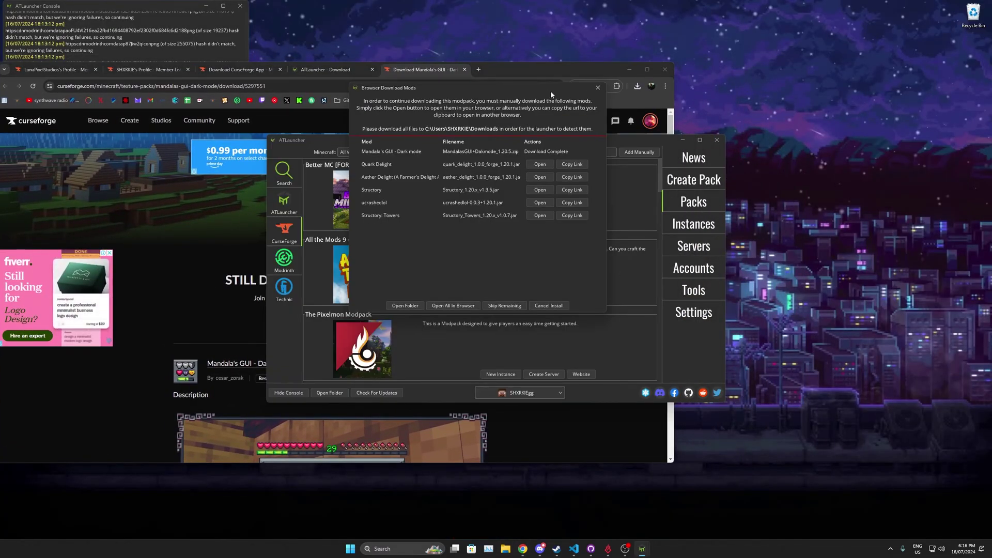
- Open CurseForge pages for Quark Delight, Aether Delight, Structory, ucrashedlol and Structory: Towers
left_click_drag(547, 91, 819, 103)
left_click_drag(622, 77, 660, 60)
left_click(752, 303)
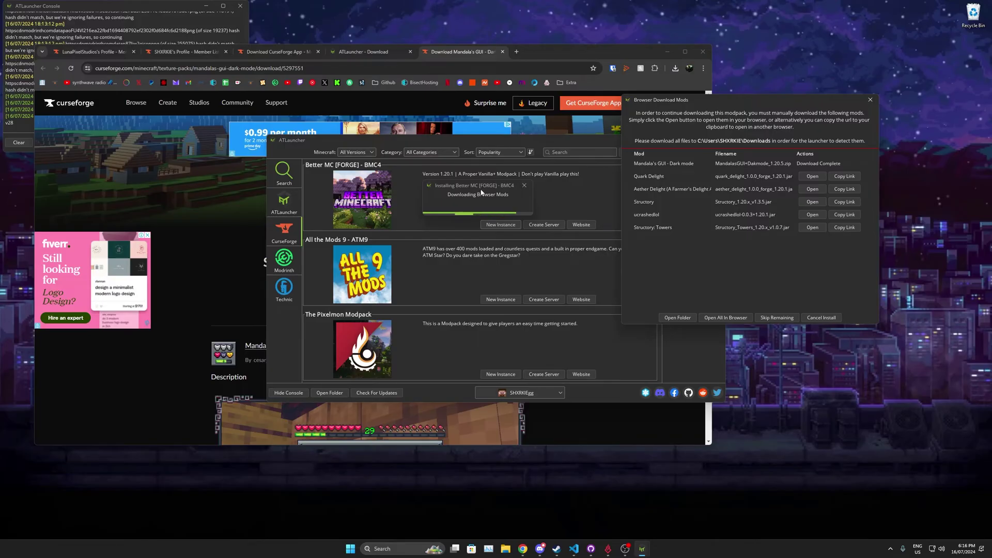
left_click(812, 176)
left_click(813, 189)
left_click(813, 202)
left_click(812, 214)
left_click(812, 227)
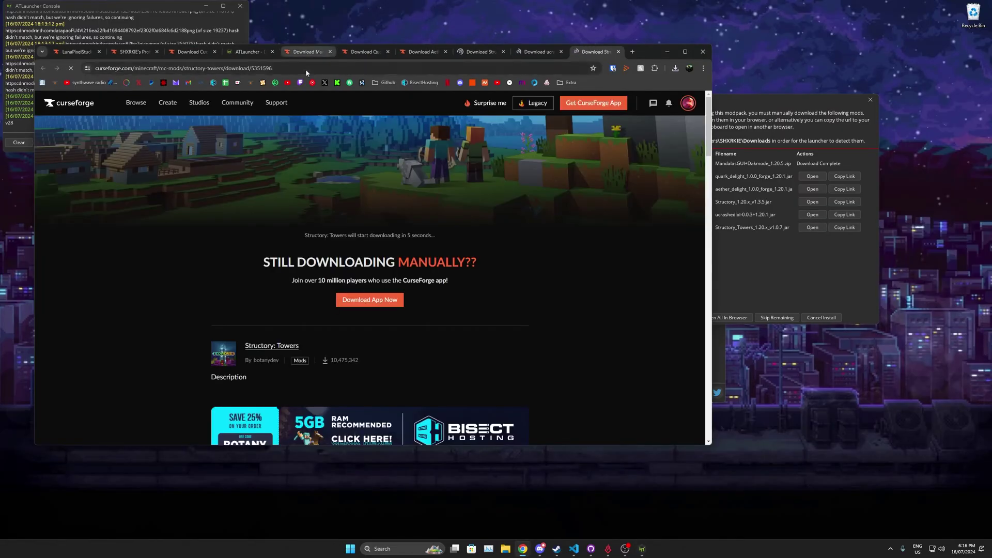
- Split each mod page into its own browser window and arrange them while downloads finish
left_click_drag(309, 52, 418, 232)
left_click_drag(401, 51, 21, 190)
left_click_drag(442, 54, 93, 123)
left_click_drag(501, 52, 362, 124)
left_click_drag(584, 51, 780, 61)
left_click(299, 98)
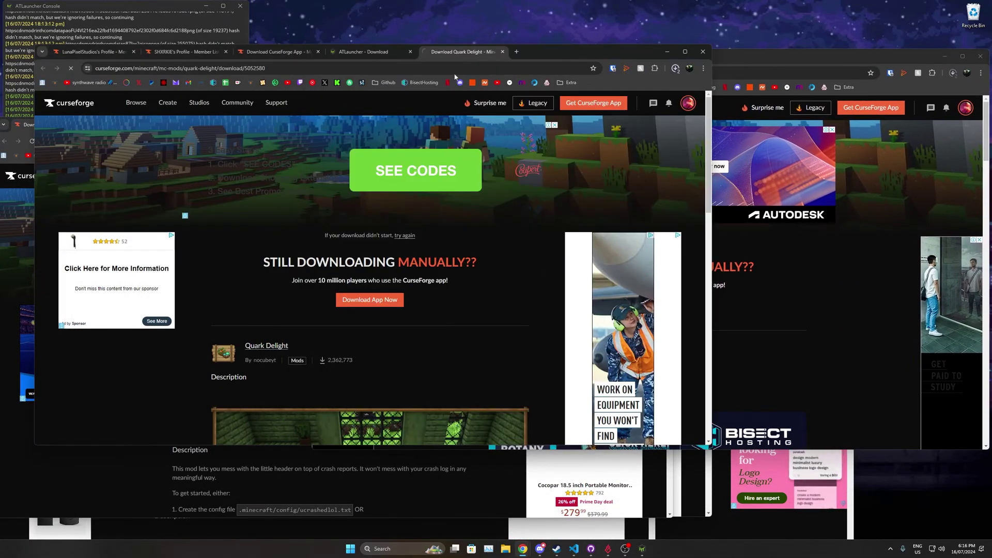
left_click_drag(541, 55, 512, 20)
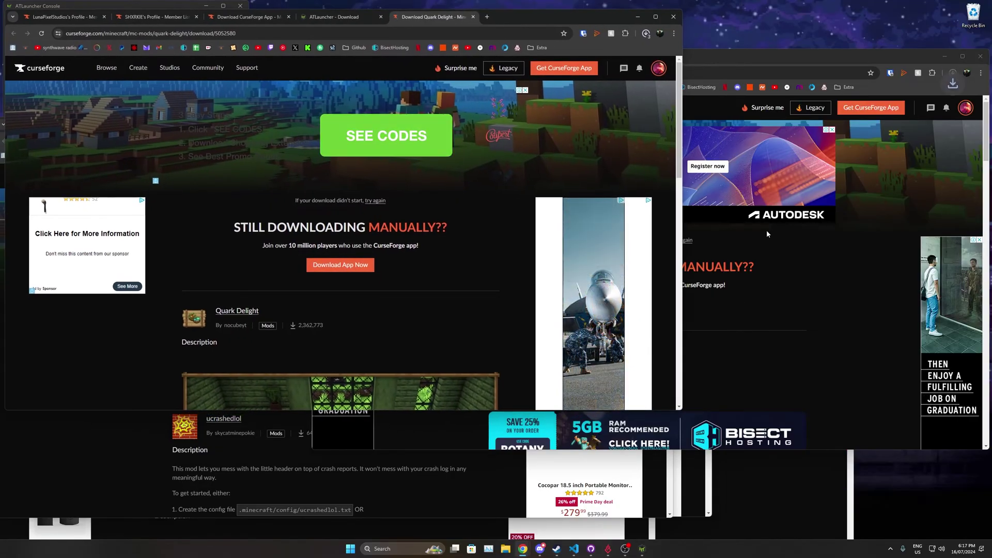
left_click_drag(745, 55, 741, 24)
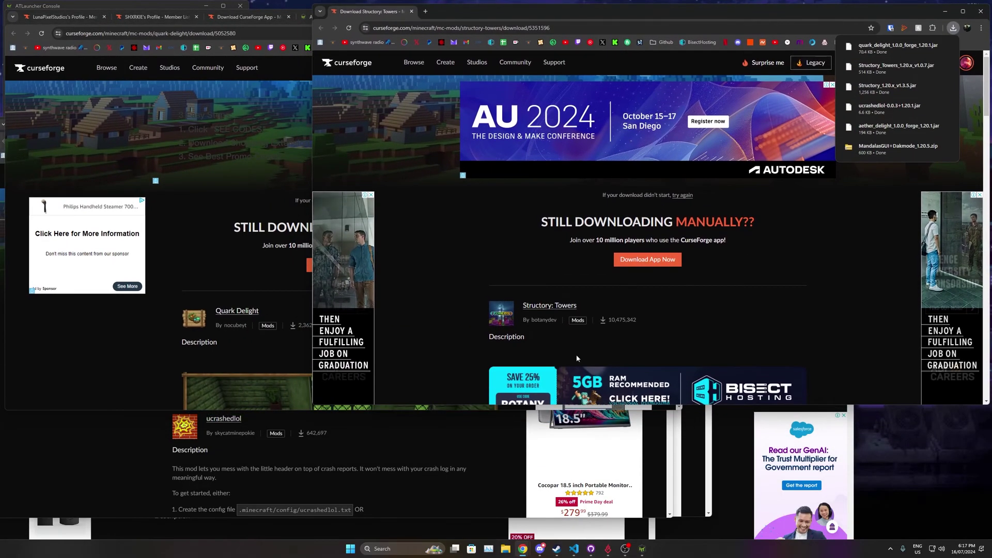
left_click(478, 436)
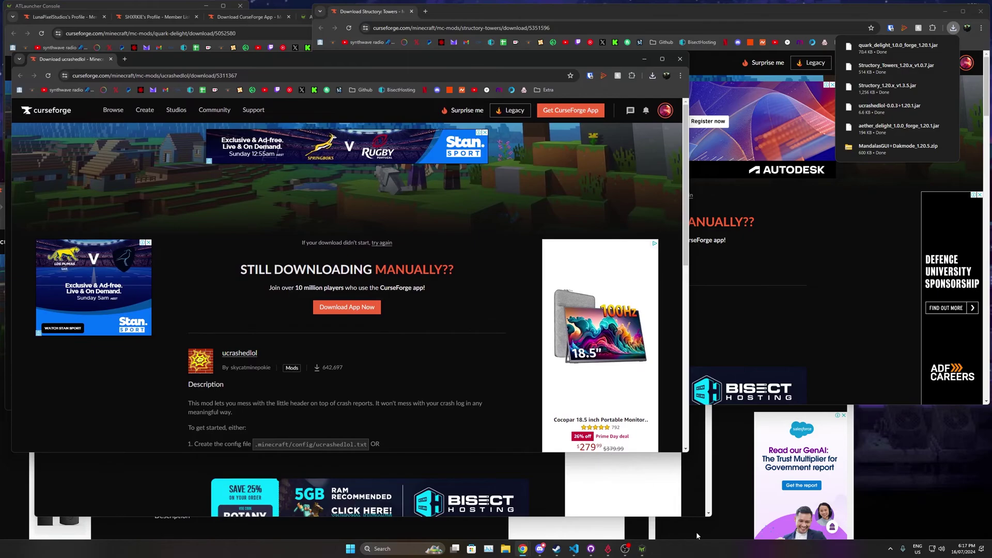
left_click(698, 529)
left_click_drag(690, 232, 822, 143)
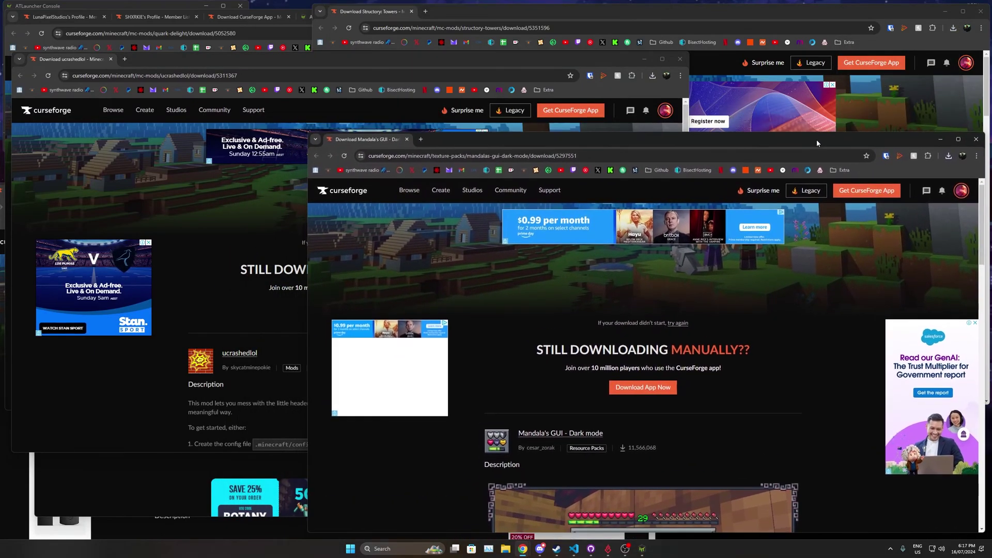
- Close all the finished mod download windows after checking the recent downloads list
left_click(407, 139)
left_click(110, 59)
left_click(412, 11)
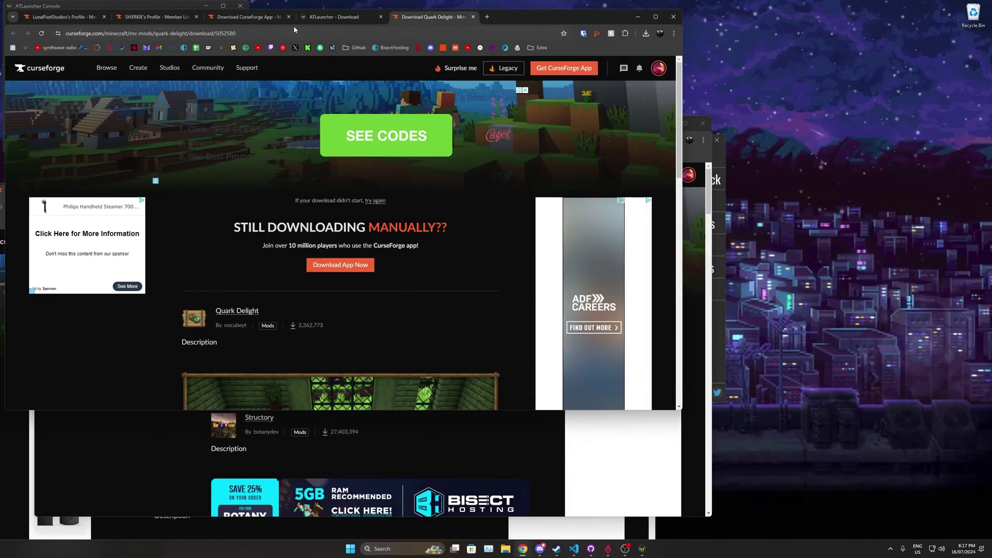
left_click(472, 17)
left_click(646, 33)
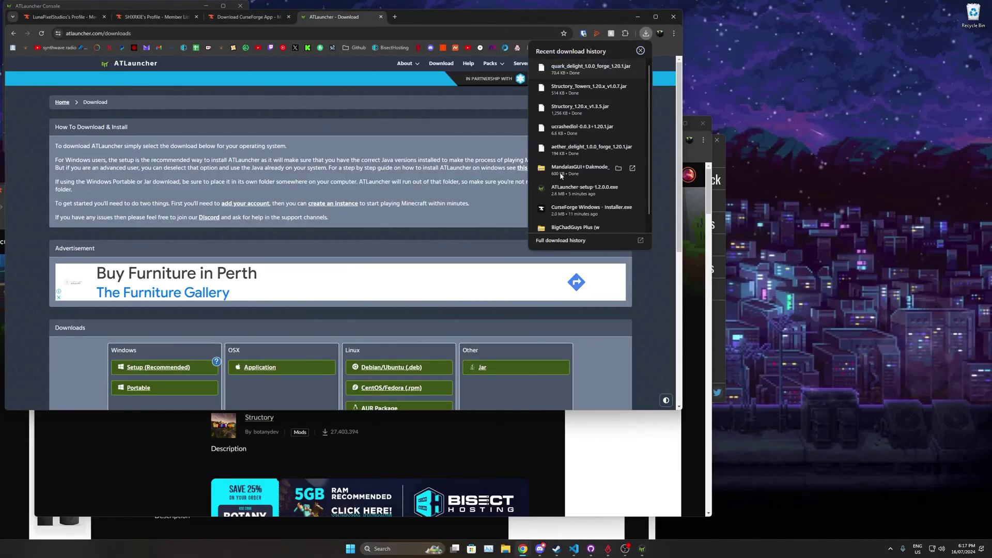
key("Escape")
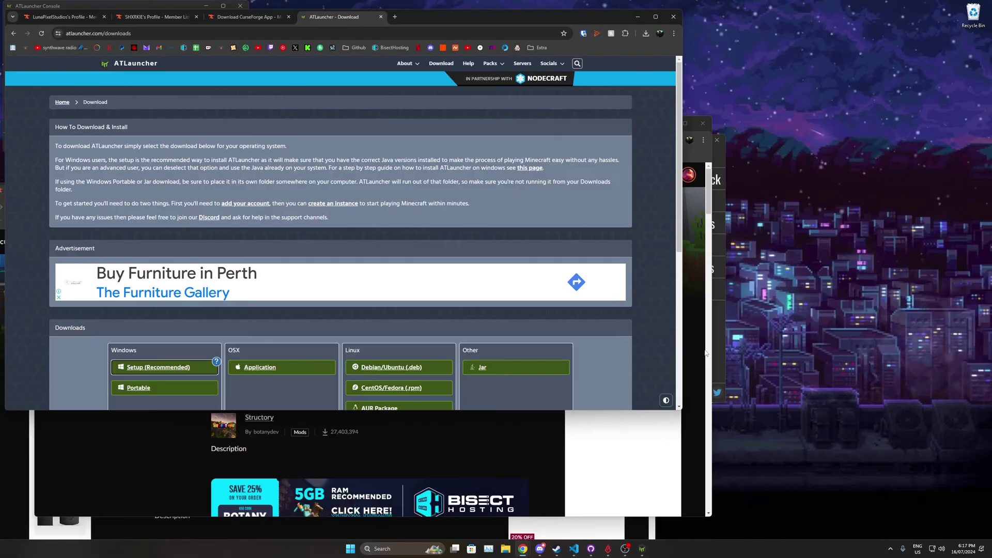
left_click(707, 287)
left_click(718, 232)
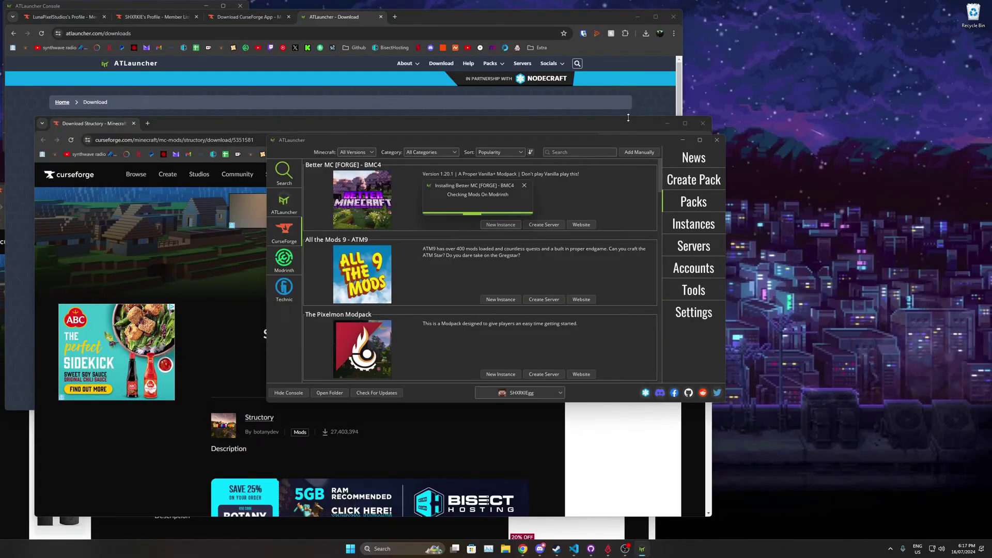
left_click(703, 123)
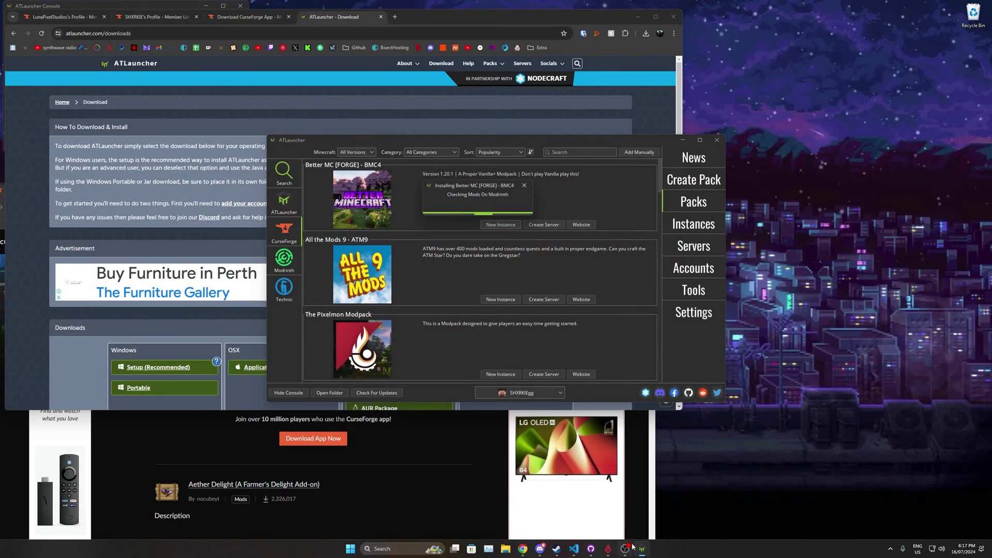
left_click(445, 459)
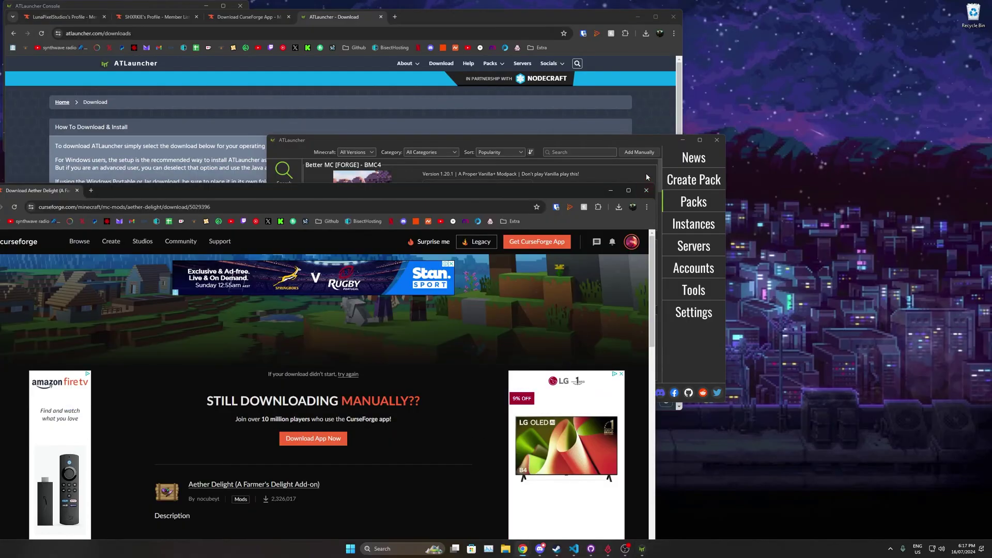
left_click(646, 190)
- Check the downloaded files in Downloads and acknowledge the completed Better MC [FORGE] install
mouse_move(638, 539)
left_click(601, 507)
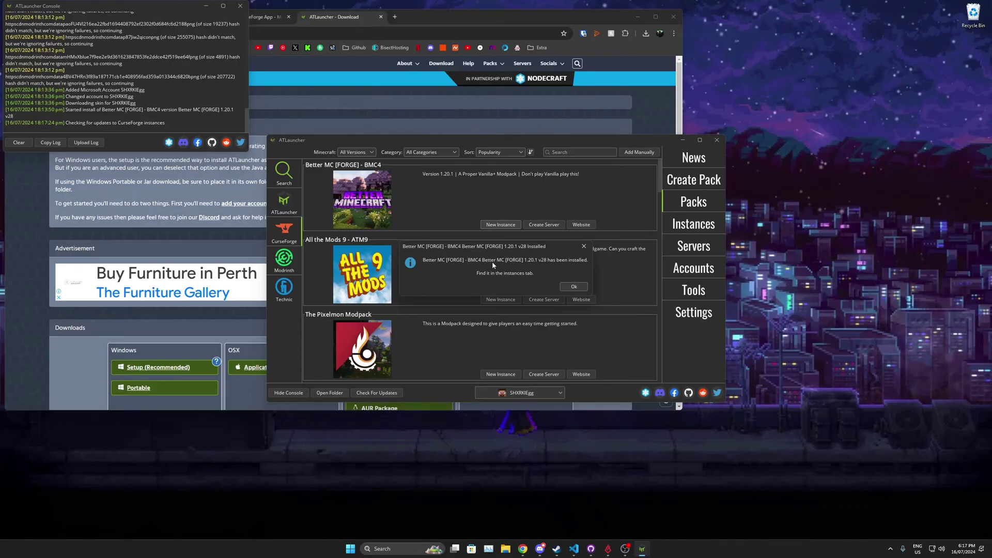
left_click(505, 549)
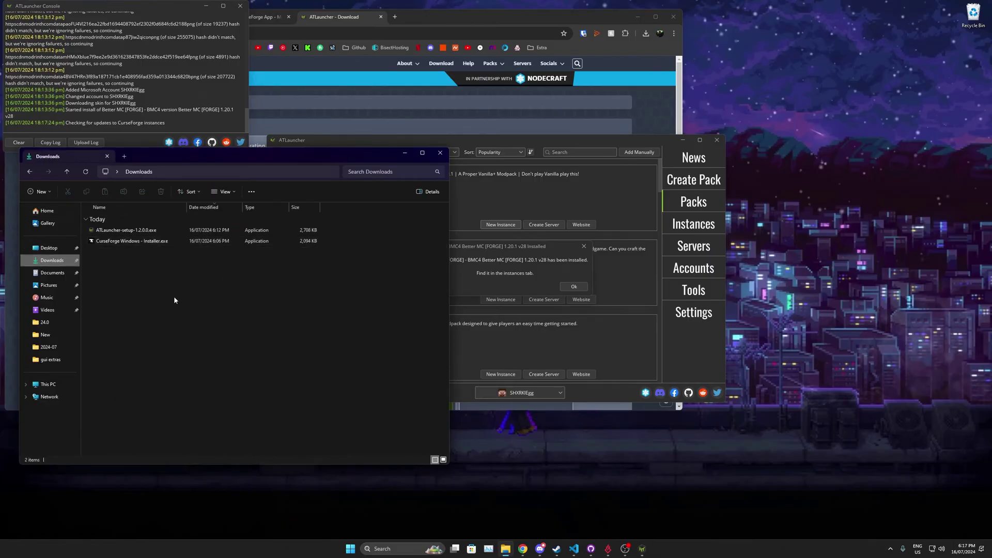
mouse_move(150, 282)
left_mouse_down()
mouse_move(97, 227)
mouse_move(156, 286)
left_mouse_up()
left_click_drag(246, 304, 149, 225)
left_click_drag(530, 246, 531, 243)
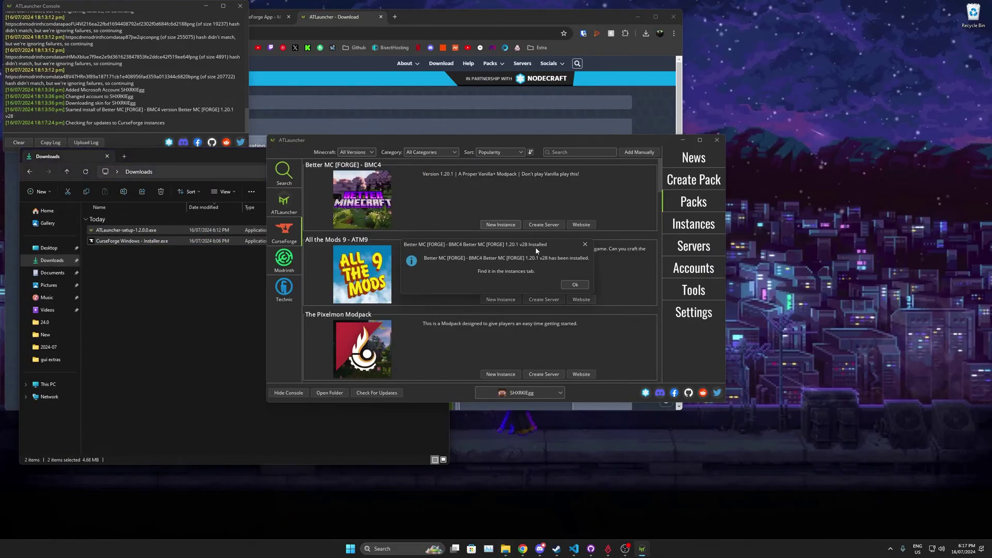
left_click(574, 285)
- Change Java/Minecraft Maximum Memory/Ram from 4,096 to 8000 MB and save
left_click(686, 231)
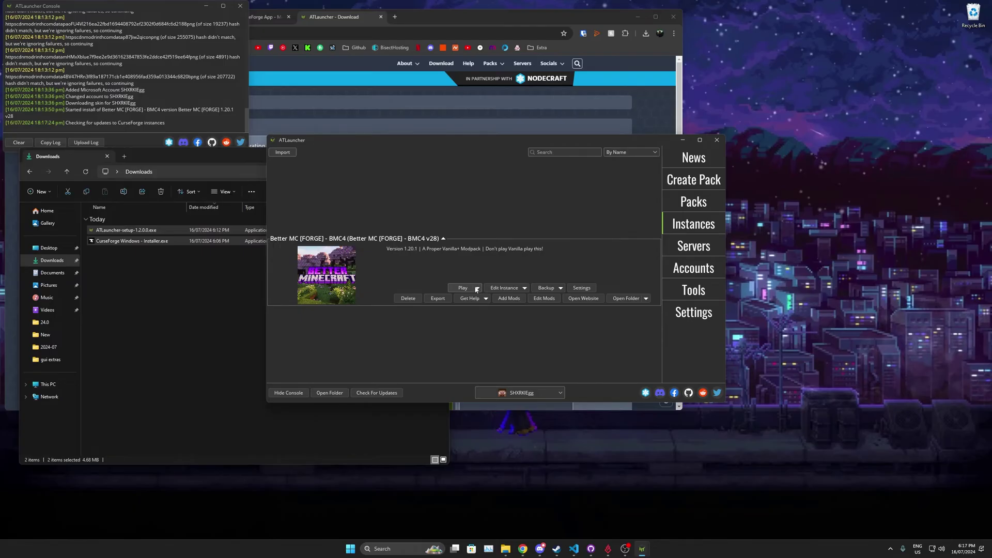
left_click(693, 312)
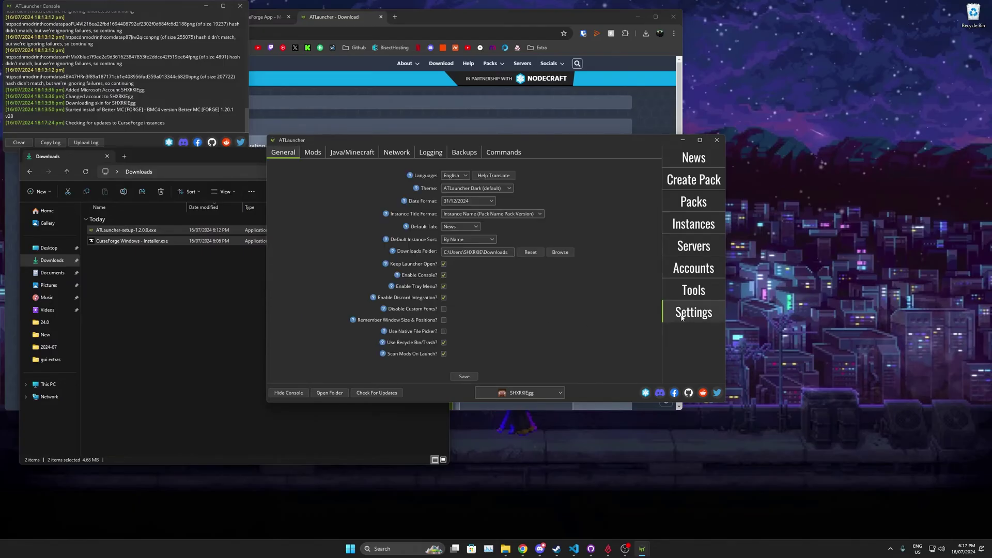
left_click(363, 155)
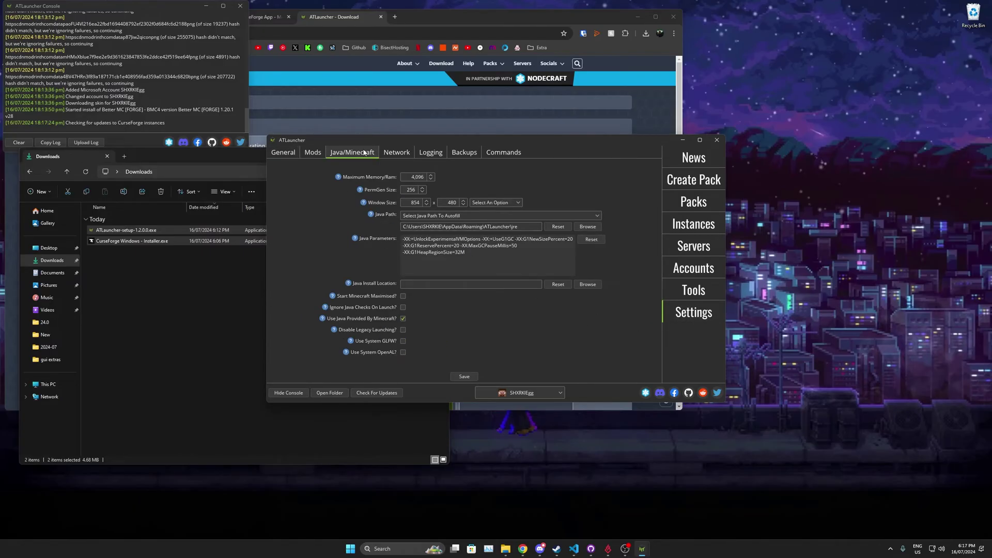
left_click_drag(410, 178, 425, 178)
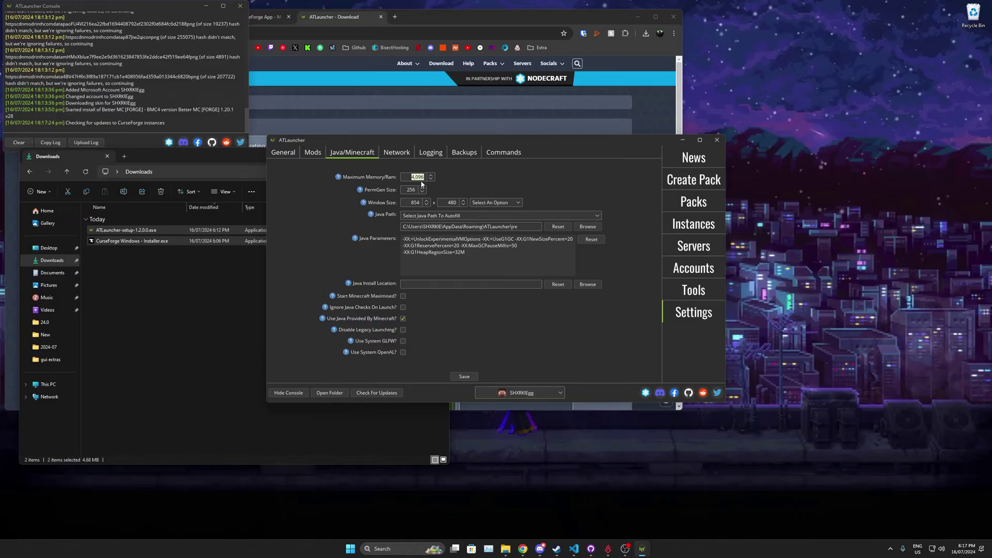
type("8000")
left_click_drag(533, 151, 796, 257)
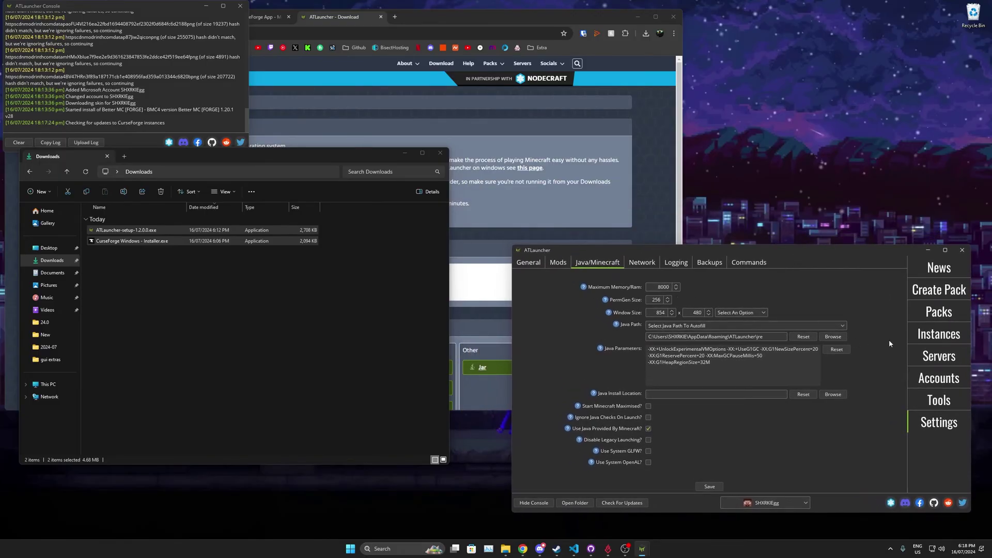
left_click(710, 486)
- Acknowledge the Better MC [FABRIC] - BMC2 install and play the BMC2 instance
left_click(938, 333)
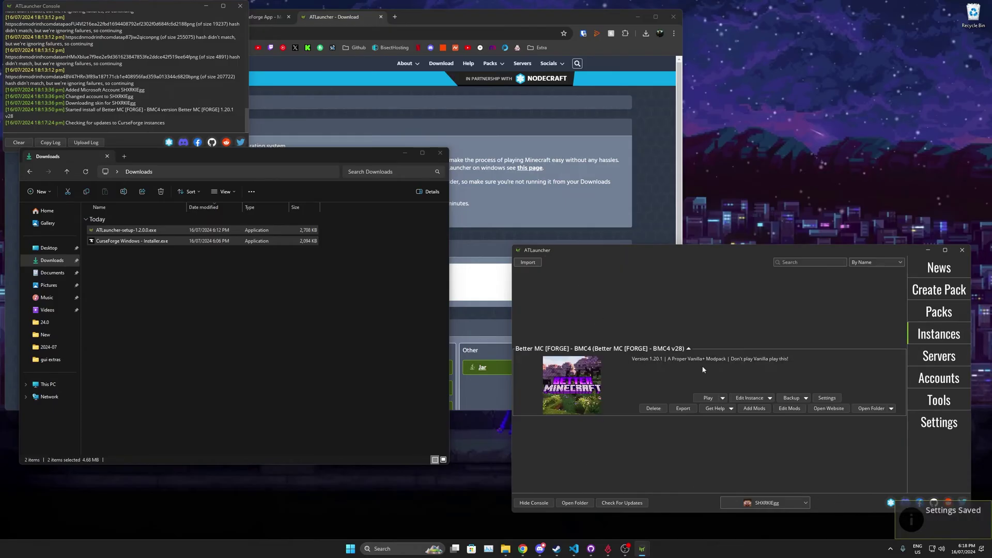
left_click(708, 398)
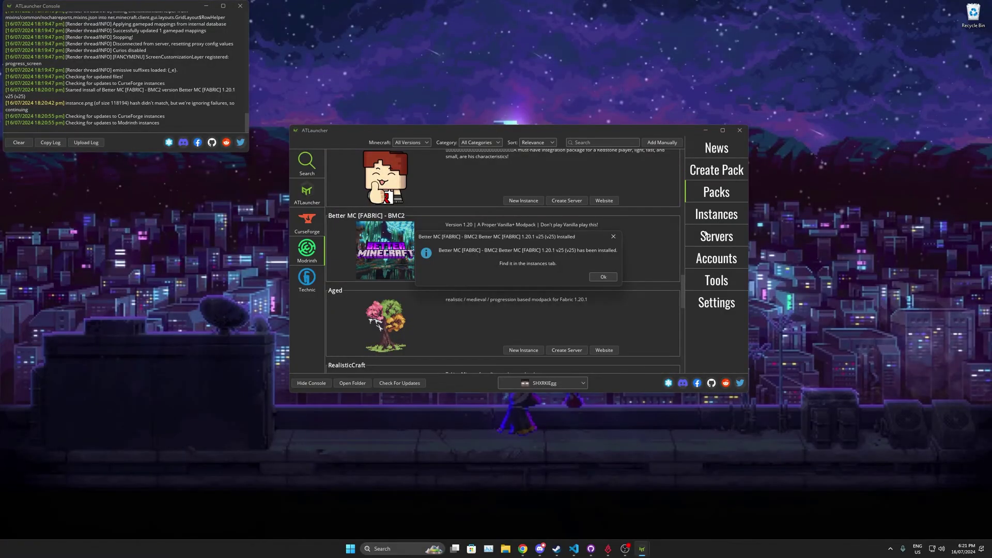
left_click(603, 277)
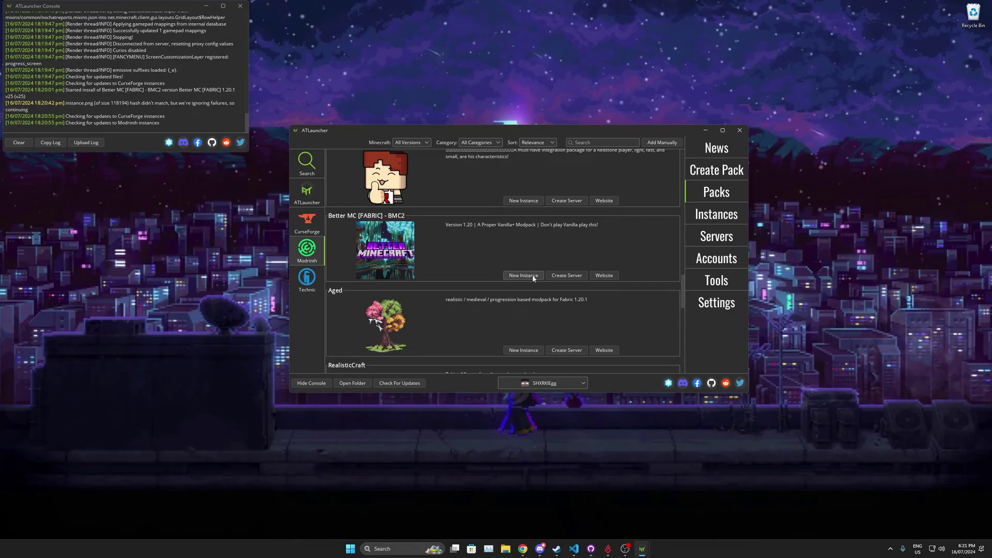
left_click(716, 214)
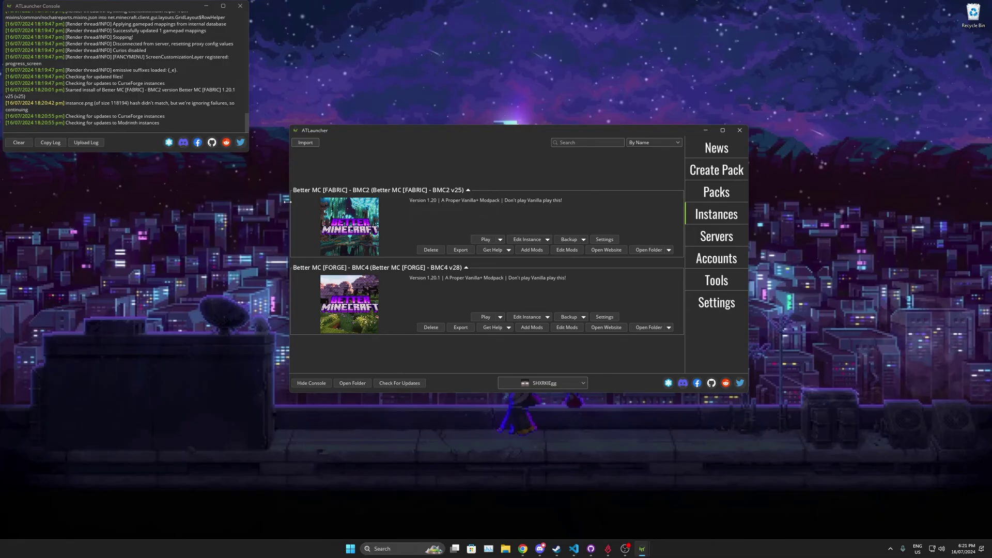
left_click(485, 239)
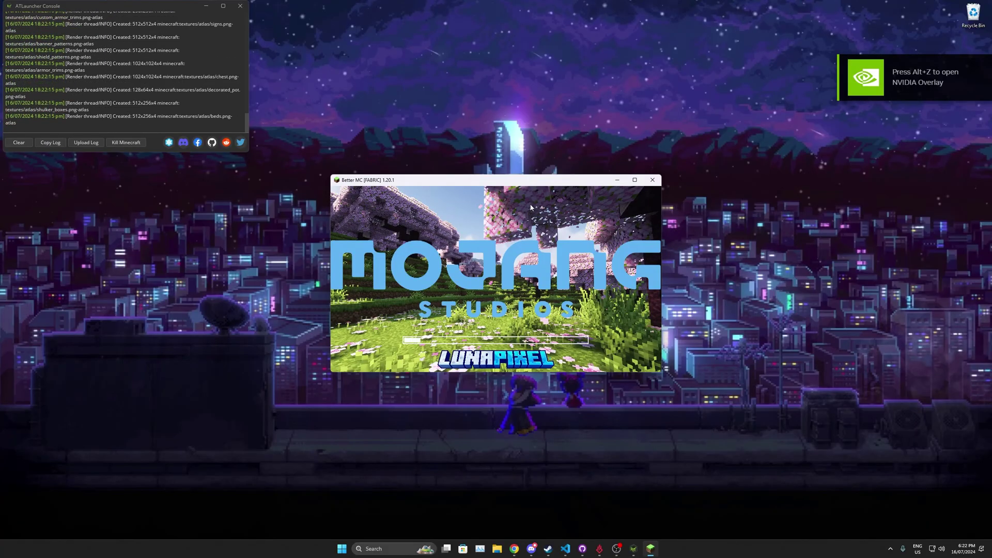
- Maximize the Minecraft window while Better MC [FABRIC] 1.20.1 finishes loading
left_click(634, 179)
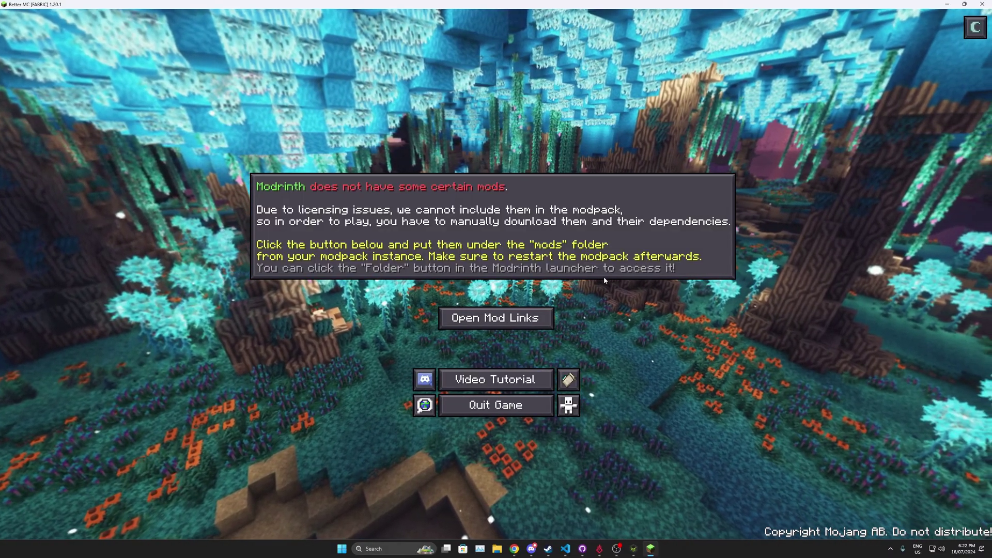
- Open the missing mod links and find the four ftb .jar files in Downloads
left_click(506, 319)
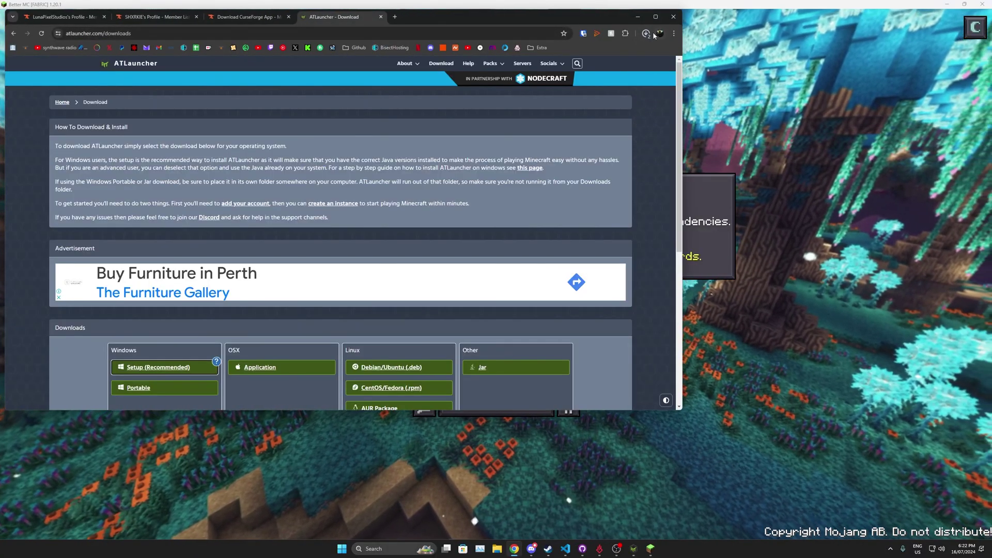
left_click(647, 33)
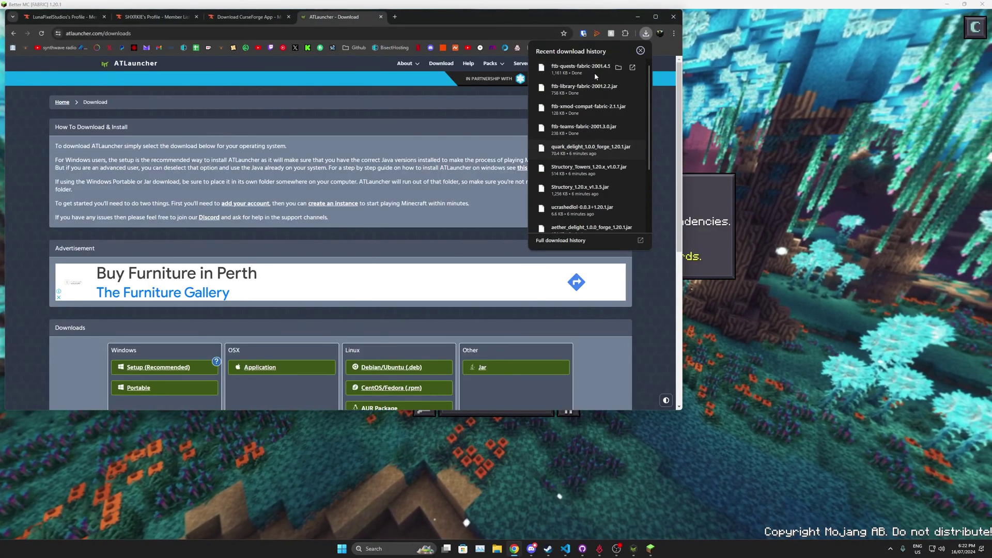
left_click(495, 552)
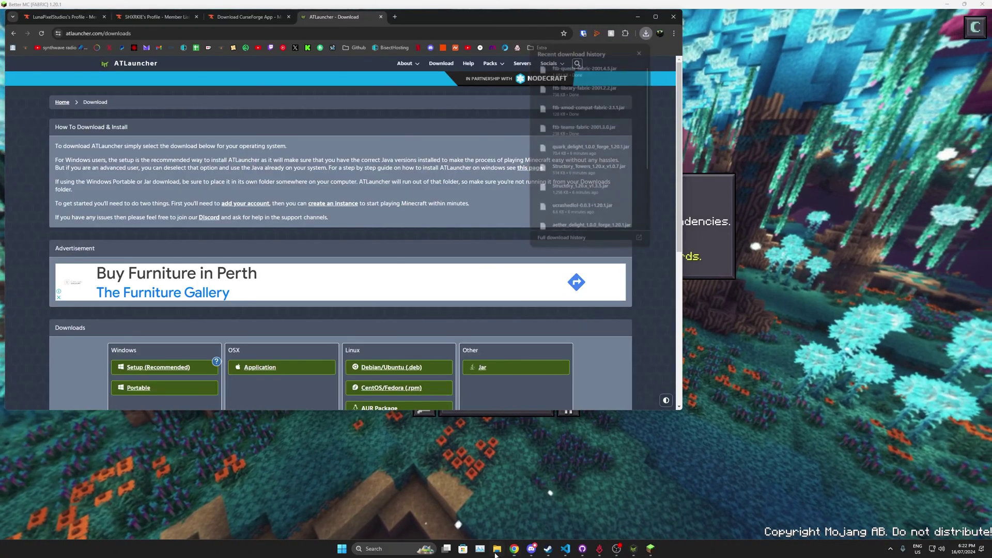
left_click(51, 260)
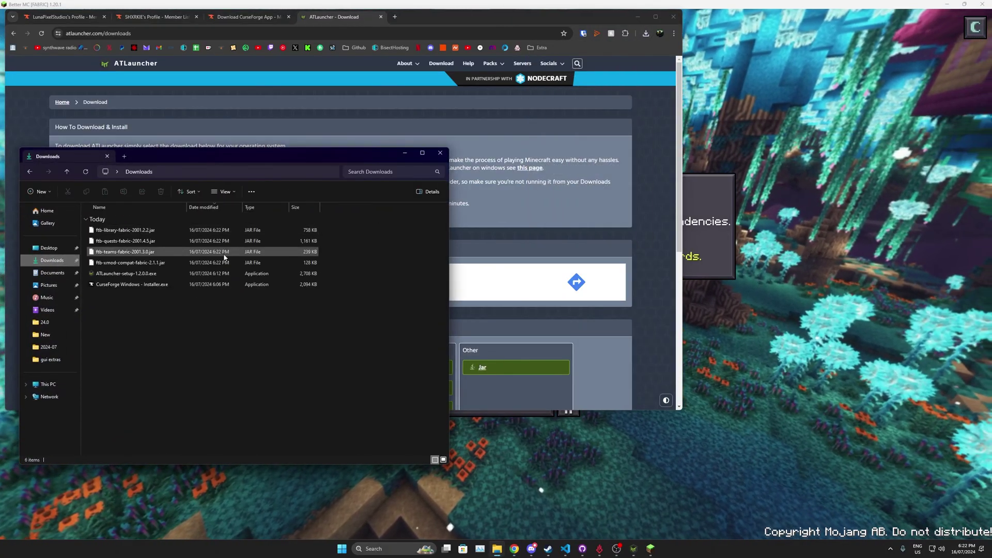
left_click_drag(249, 261, 135, 232)
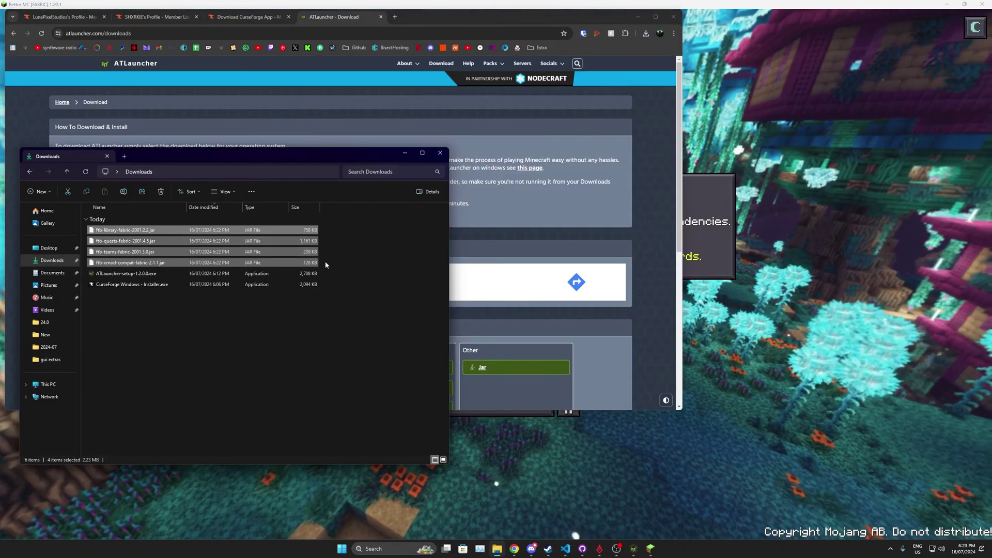
left_click_drag(324, 261, 199, 244)
left_click(199, 243)
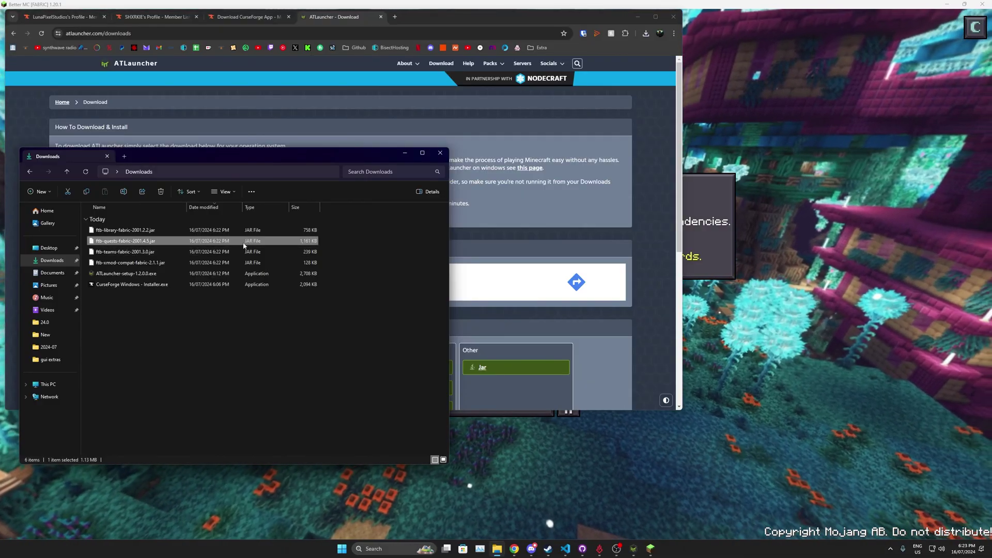
- Quit the running game and open the BetterMCFABRICBMC2 instance folder in File Explorer
left_click(737, 336)
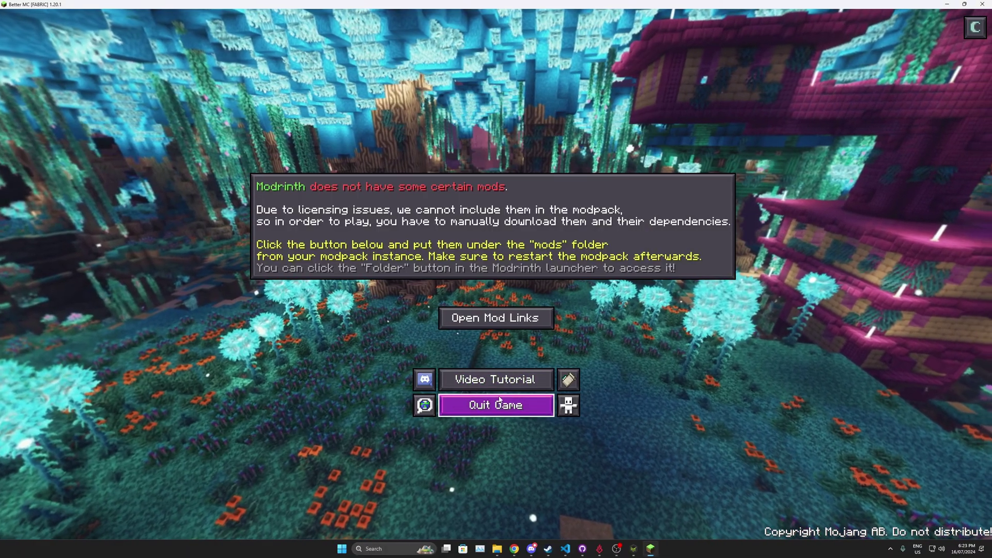
left_click(510, 405)
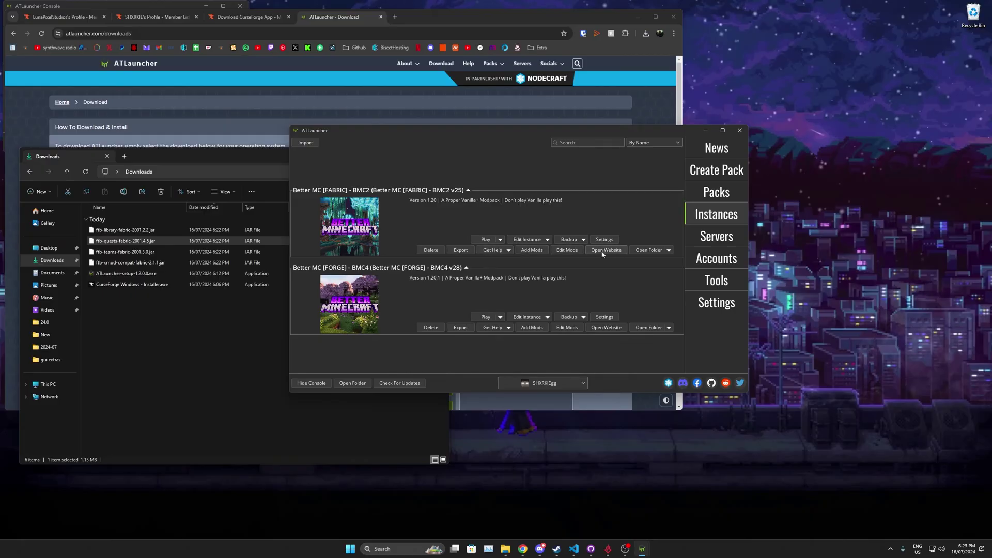
left_click(647, 251)
left_click_drag(315, 165, 755, 141)
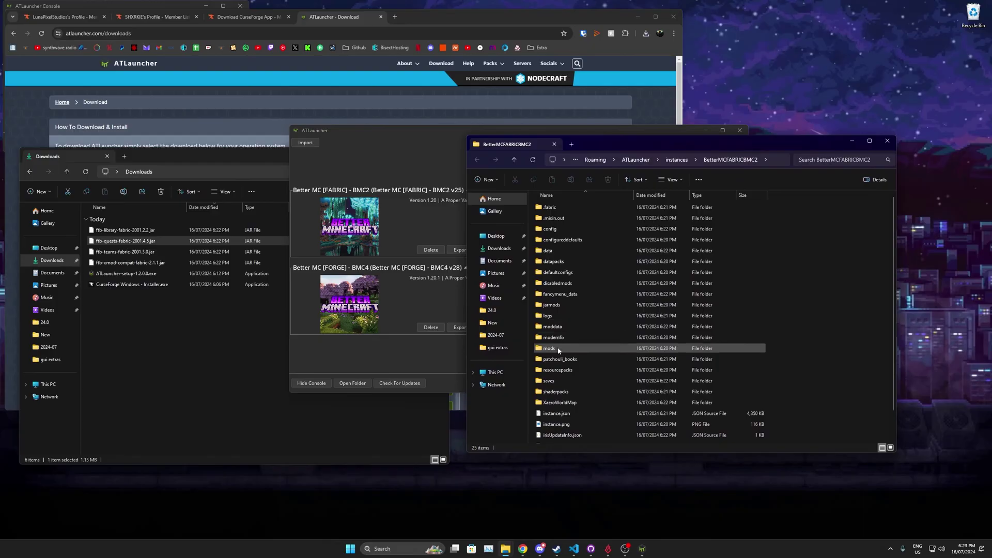
- Move the four ftb .jar files from Downloads into the instance's mods folder
double_click(549, 348)
left_click(173, 232)
left_click(142, 263, "shift")
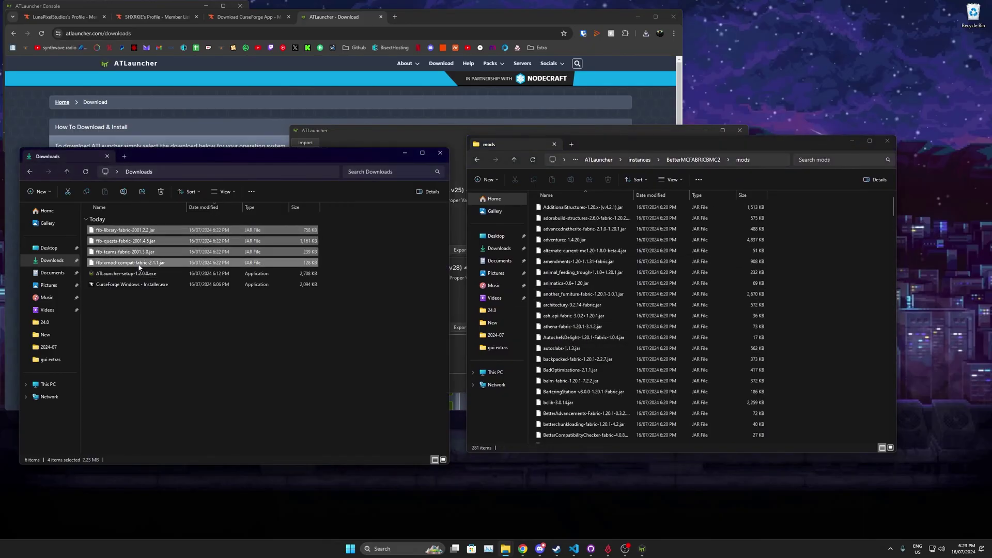
left_click_drag(120, 241, 827, 283)
left_click(695, 160)
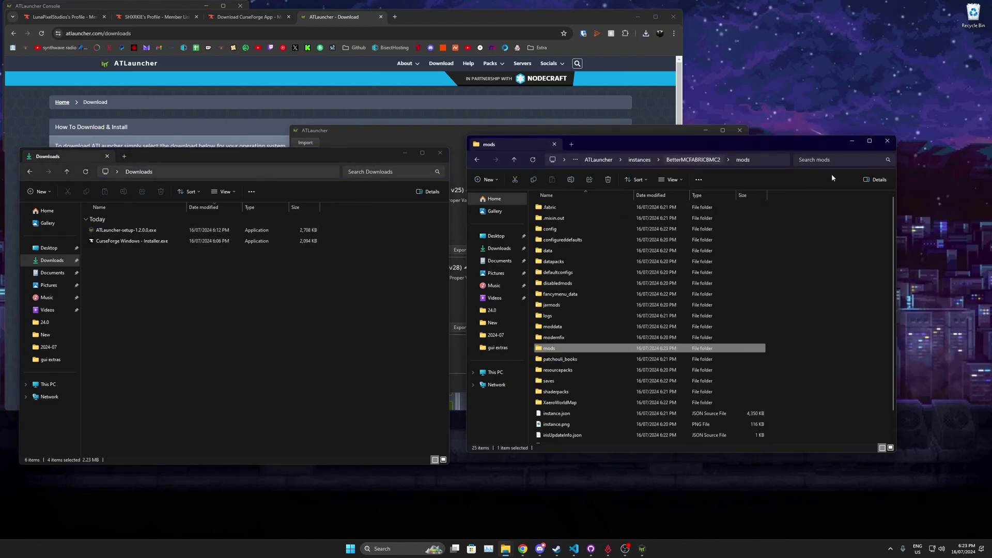
- Close the instance and Downloads Explorer windows and relaunch Better MC [FABRIC] - BMC2
left_click(887, 141)
left_click(440, 153)
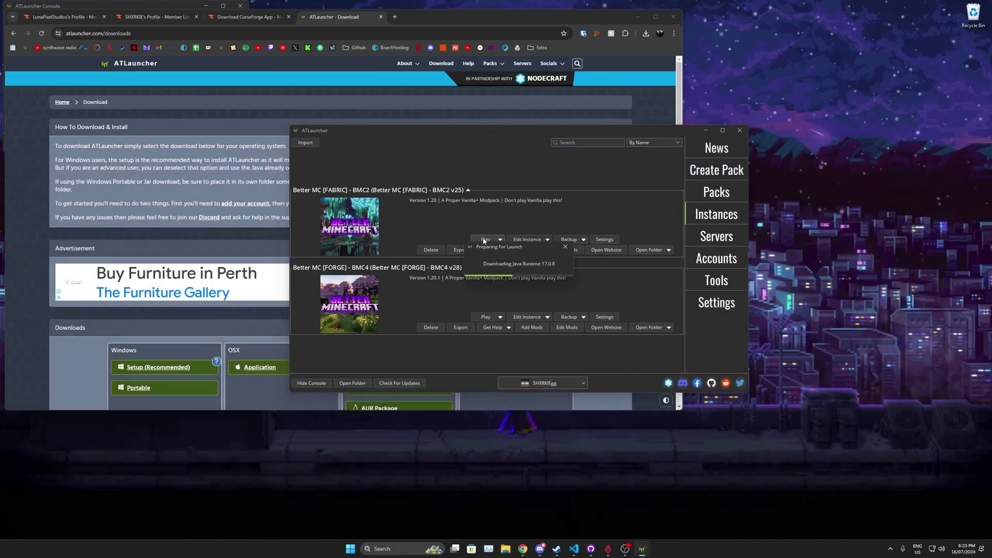
left_click(484, 239)
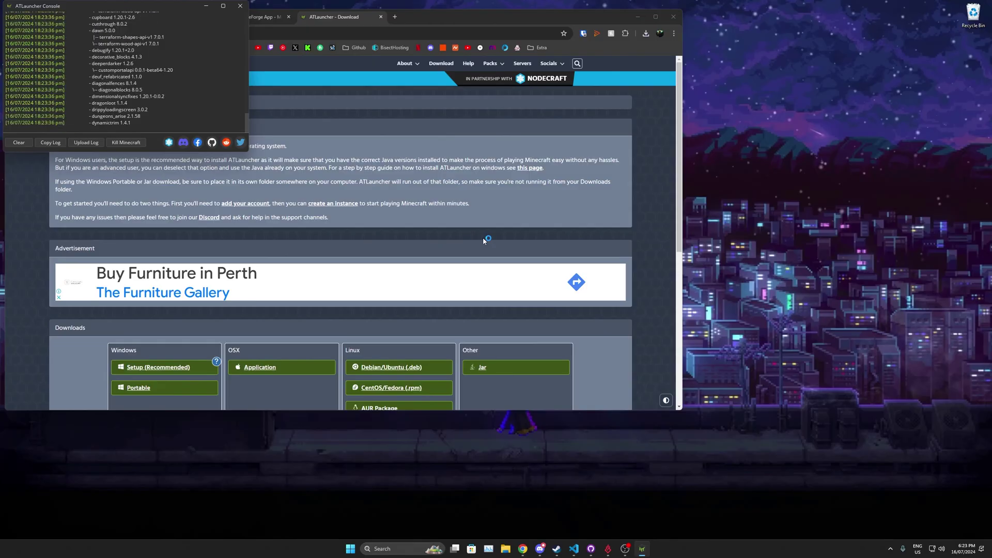